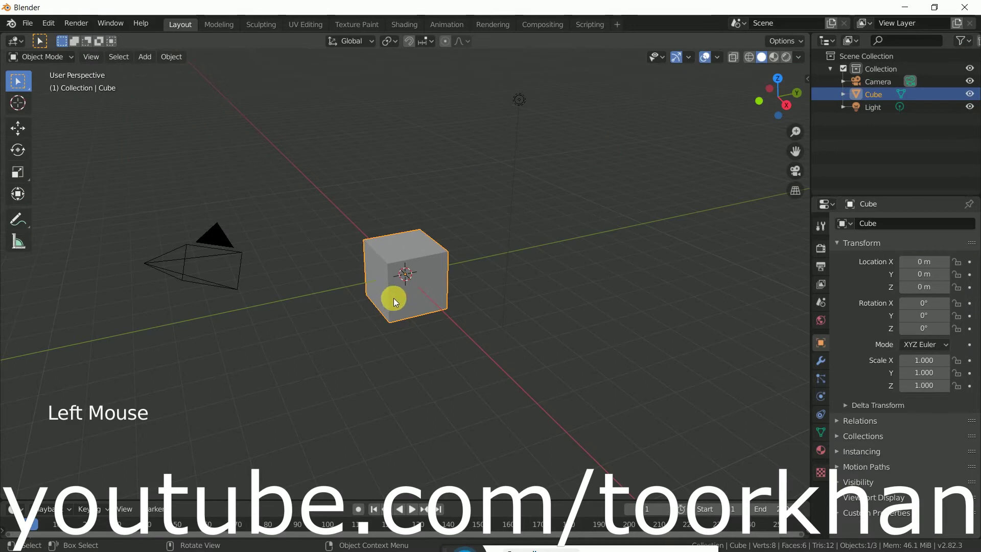
Add a Subdivision Surface modifier to the cube with viewport level 2.
{"action": "left_click", "coordinate": [872, 347]}
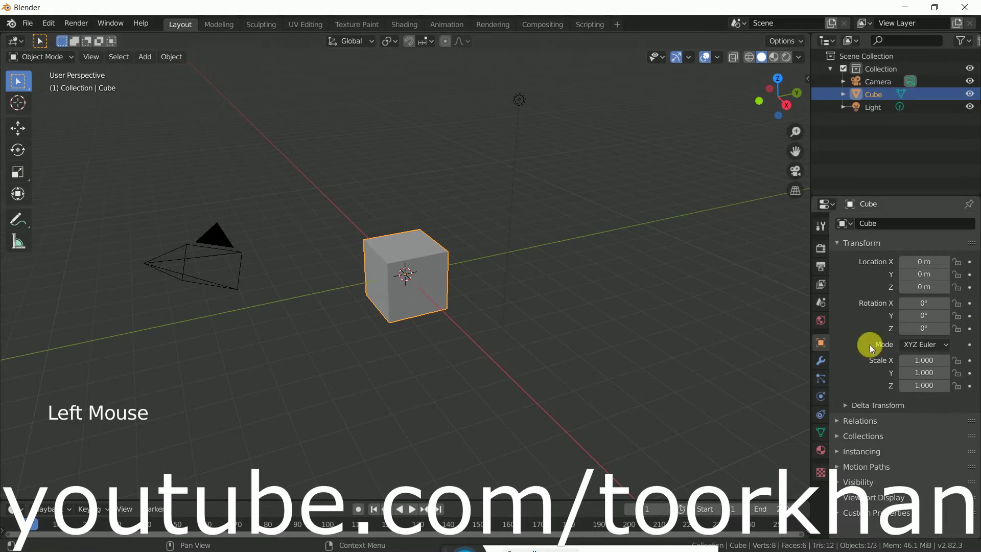
{"action": "left_click", "coordinate": [819, 361]}
{"action": "left_click", "coordinate": [880, 224]}
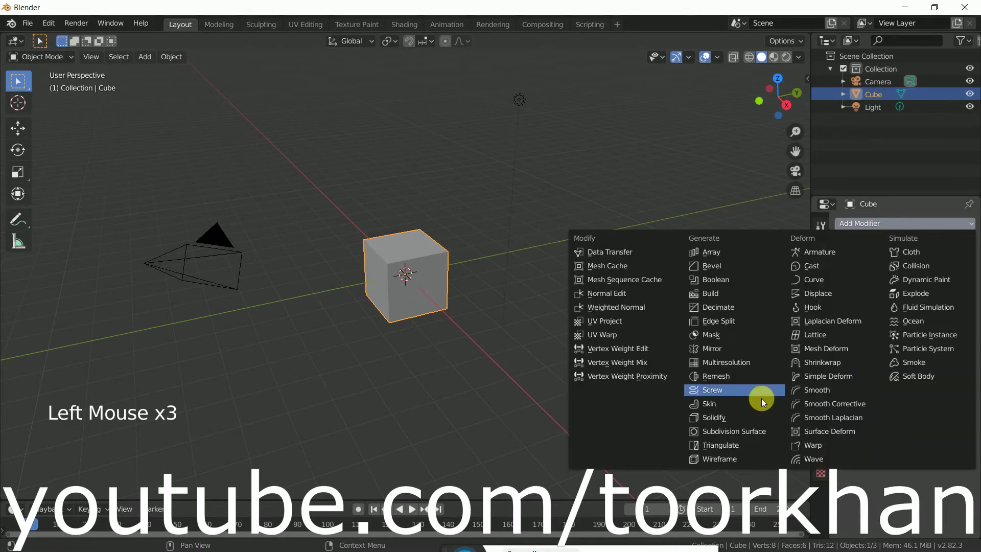
{"action": "left_click", "coordinate": [746, 430]}
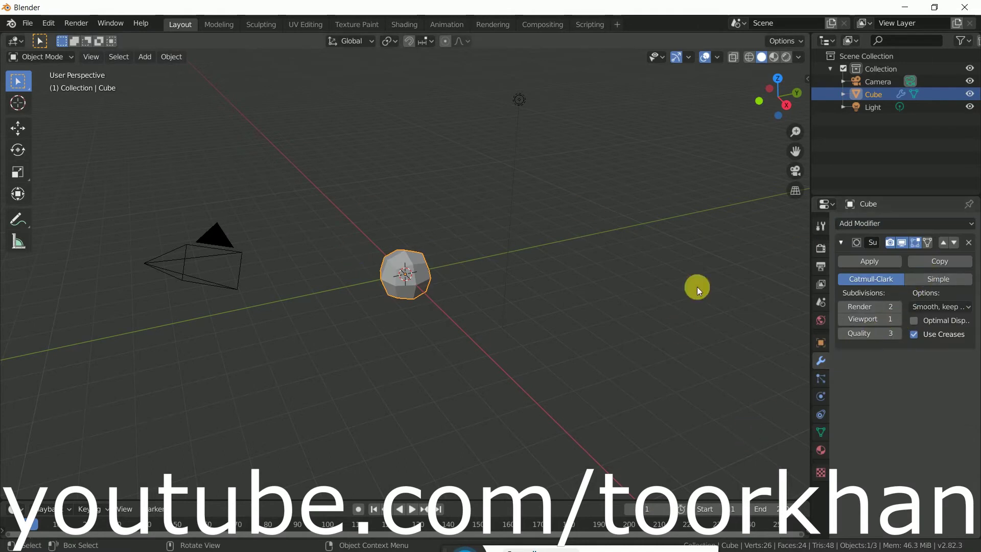
{"action": "left_click", "coordinate": [899, 320]}
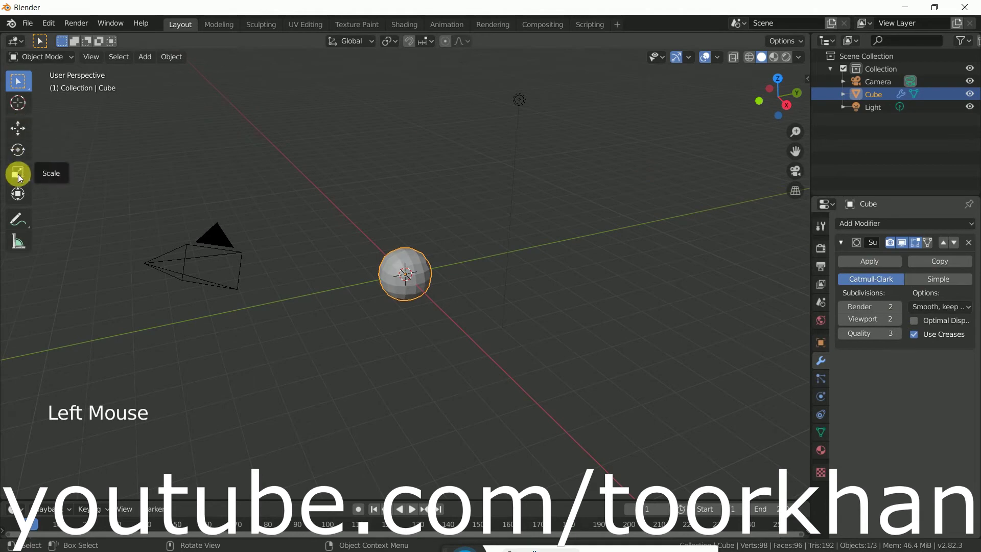
Squash the cube along X into a flat, slightly tilted oval.
{"action": "left_click", "coordinate": [22, 194]}
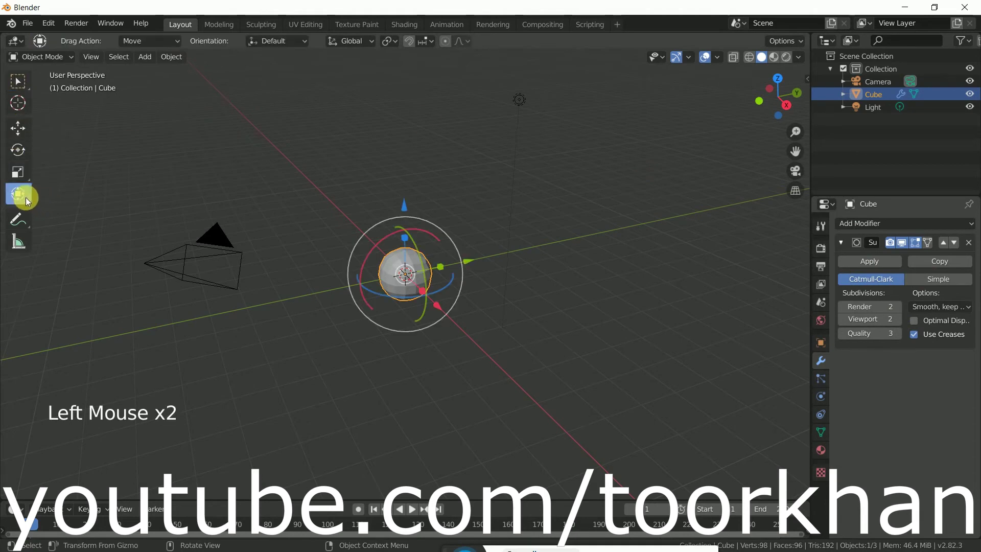
{"action": "middle_click_drag", "start_coordinate": [538, 300], "coordinate": [515, 293]}
{"action": "scroll", "coordinate": [516, 294], "scroll_direction": "up", "scroll_amount": 6}
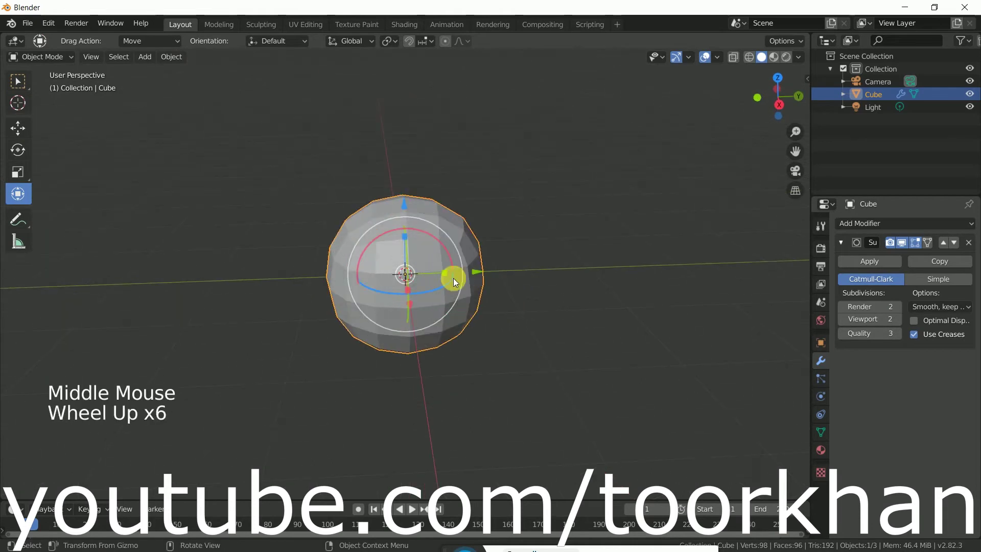
{"action": "left_click_drag", "start_coordinate": [444, 273], "coordinate": [390, 233]}
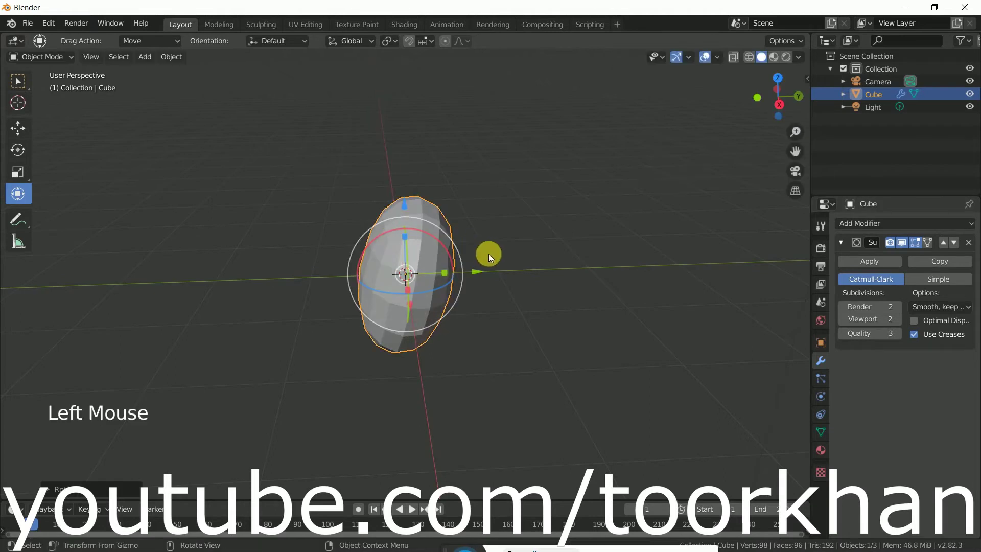
{"action": "scroll", "coordinate": [532, 295], "scroll_direction": "down", "scroll_amount": 2}
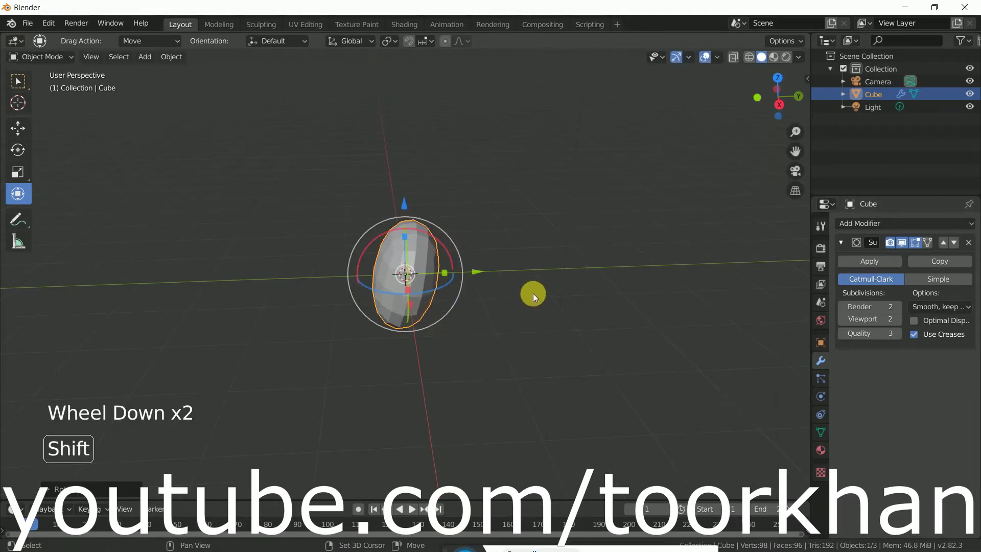
Duplicate the oval as Cube.001, move it along Y and scale it to about twice the size.
{"action": "key", "text": "shift+d"}
{"action": "right_click", "coordinate": [533, 293]}
{"action": "left_click_drag", "start_coordinate": [478, 268], "coordinate": [526, 276]}
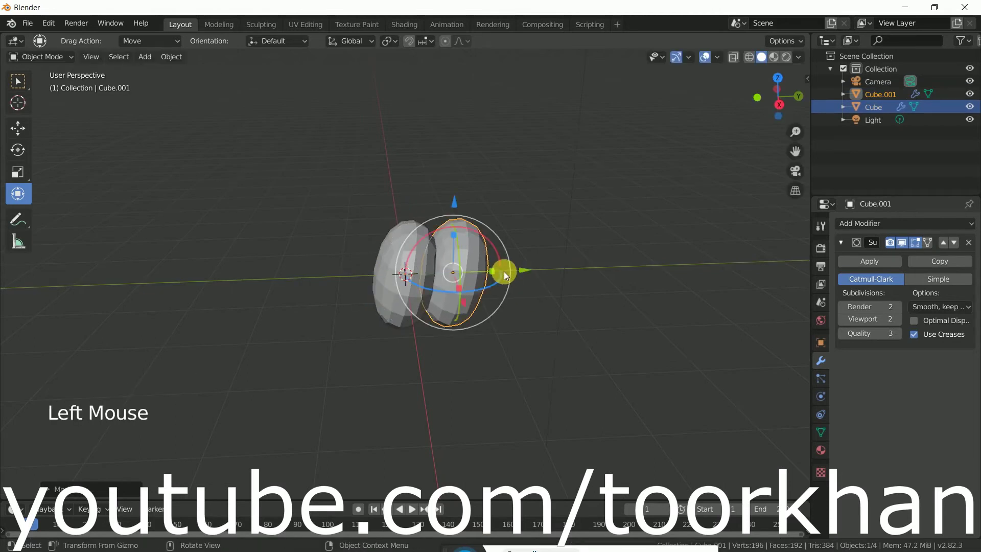
{"action": "left_click", "coordinate": [492, 270]}
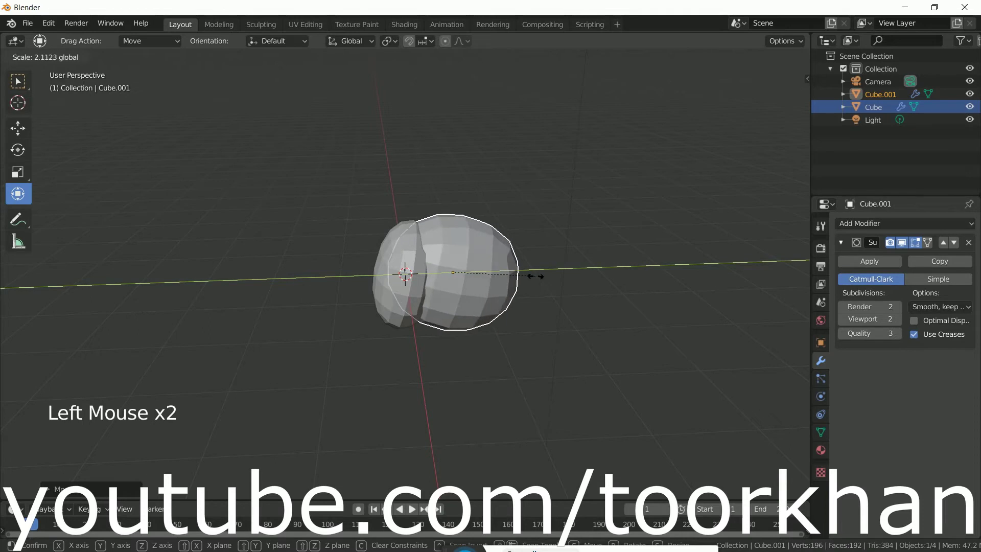
{"action": "mouse_move", "coordinate": [543, 271]}
{"action": "left_mouse_down"}
{"action": "mouse_move", "coordinate": [528, 272]}
{"action": "mouse_move", "coordinate": [545, 274]}
{"action": "left_mouse_up"}
{"action": "middle_click_drag", "start_coordinate": [545, 274], "coordinate": [660, 327]}
{"action": "scroll", "coordinate": [538, 297], "scroll_direction": "down", "scroll_amount": 2}
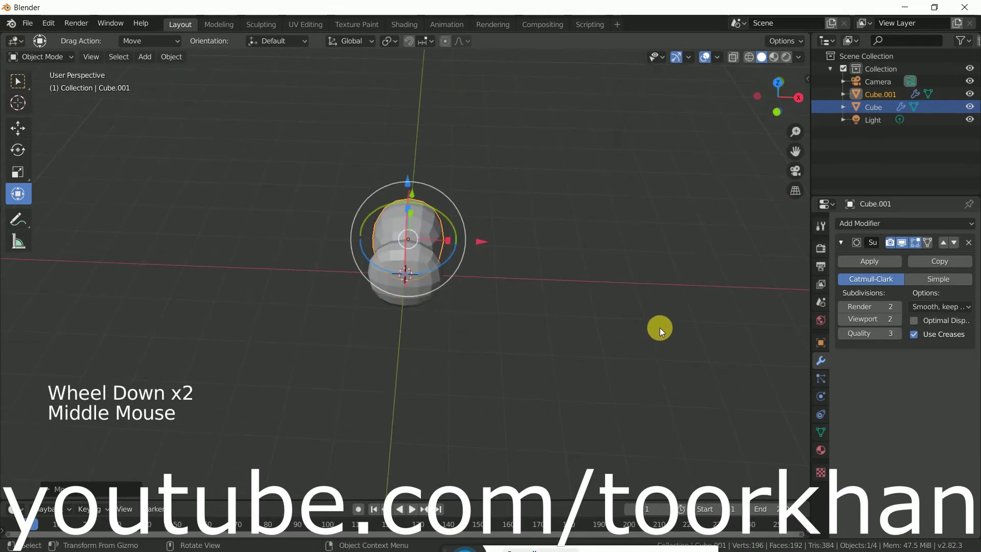
Shrink Cube.001 slightly and confirm its new size.
{"action": "key", "text": "s"}
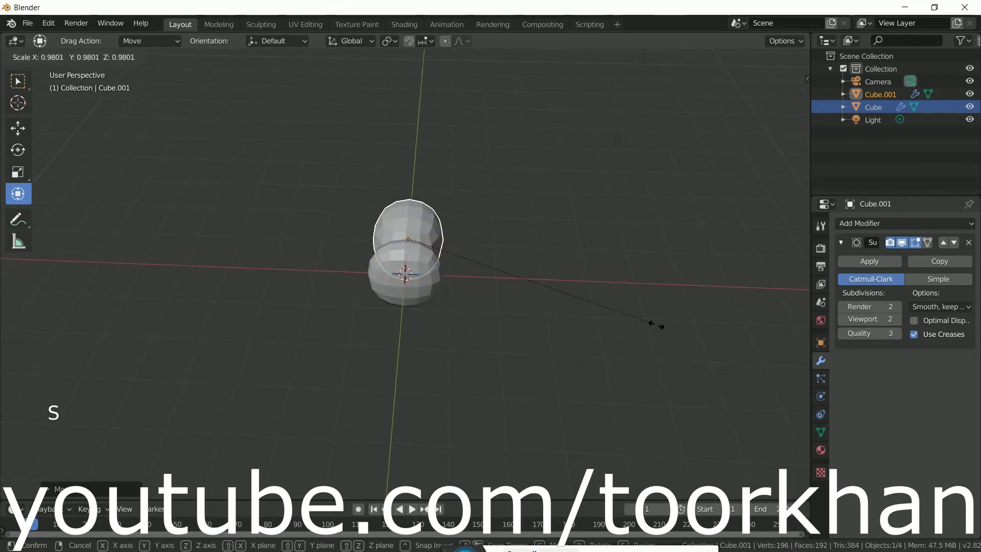
{"action": "left_click", "coordinate": [630, 322]}
{"action": "middle_click_drag", "start_coordinate": [630, 320], "coordinate": [457, 260]}
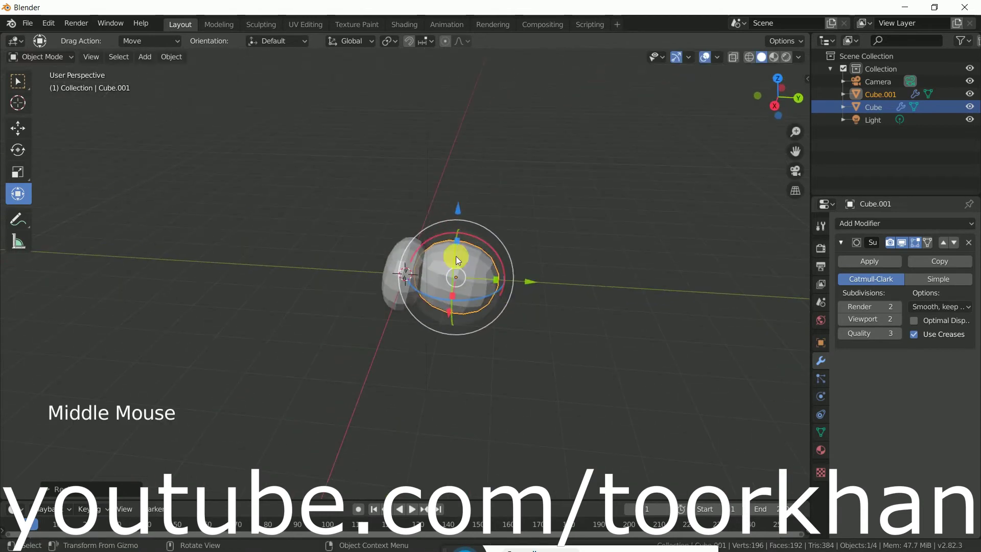
Duplicate it as Cube.002, move it behind Cube.001 and stretch it into a larger elongated oval.
{"action": "key", "text": "shift+d"}
{"action": "right_click", "coordinate": [574, 320]}
{"action": "left_click_drag", "start_coordinate": [545, 292], "coordinate": [605, 313]}
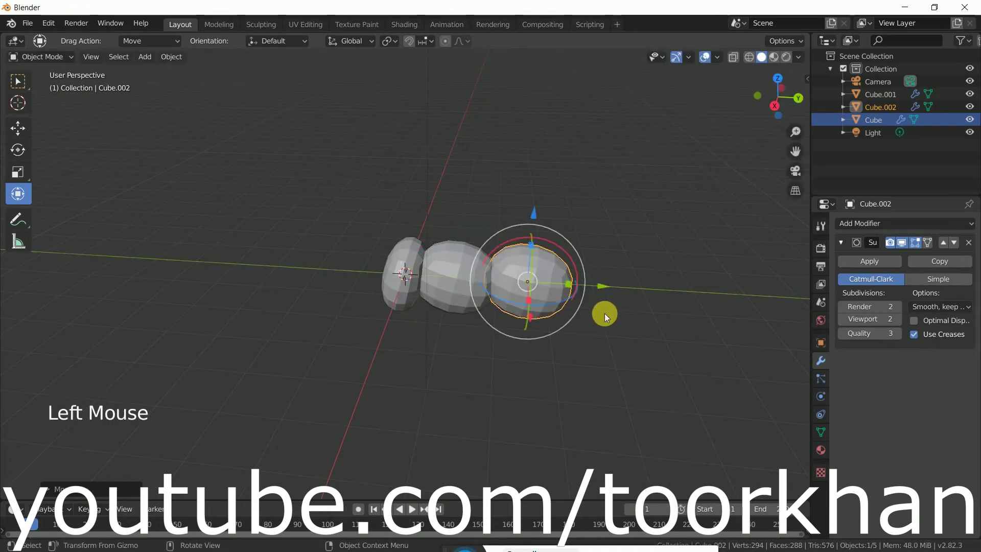
{"action": "left_click_drag", "start_coordinate": [568, 284], "coordinate": [603, 293]}
{"action": "middle_click_drag", "start_coordinate": [535, 306], "coordinate": [529, 263]}
{"action": "left_click_drag", "start_coordinate": [524, 239], "coordinate": [565, 245]}
Nudge Cube.002 along Y and lower it slightly on Z to line up the three segments.
{"action": "scroll", "coordinate": [580, 253], "scroll_direction": "down", "scroll_amount": 2}
{"action": "middle_click_drag", "start_coordinate": [580, 254], "coordinate": [564, 277]}
{"action": "left_click_drag", "start_coordinate": [564, 277], "coordinate": [574, 295]}
{"action": "middle_click_drag", "start_coordinate": [566, 319], "coordinate": [575, 224]}
{"action": "left_click_drag", "start_coordinate": [504, 200], "coordinate": [501, 206]}
{"action": "scroll", "coordinate": [505, 212], "scroll_direction": "up", "scroll_amount": 4}
{"action": "middle_click_drag", "start_coordinate": [508, 200], "coordinate": [502, 222]}
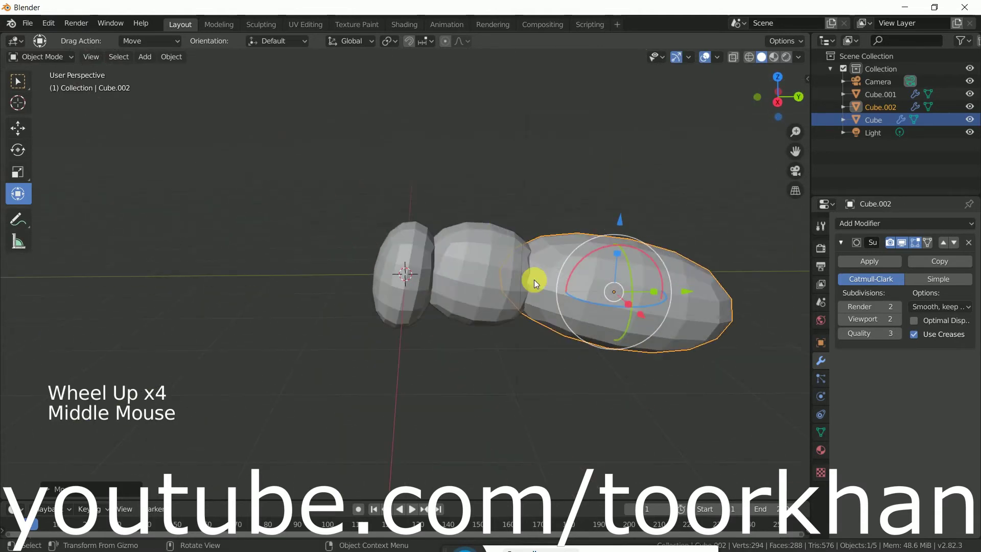
Select all three segments with the front one active, join them into Cube, and enter Edit Mode.
{"action": "left_click", "coordinate": [468, 273], "text": "shift"}
{"action": "left_click", "coordinate": [396, 268], "text": "shift"}
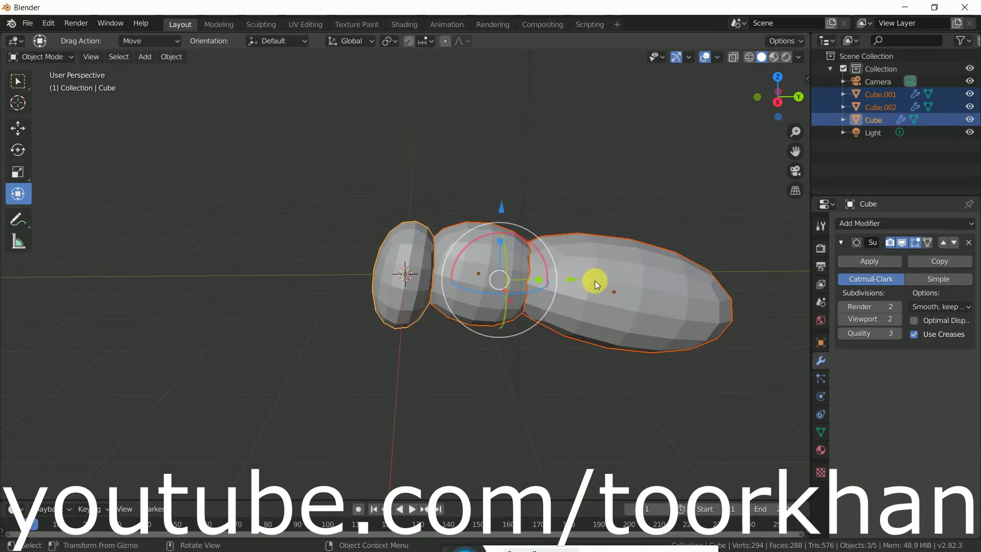
{"action": "key", "text": "ctrl+j"}
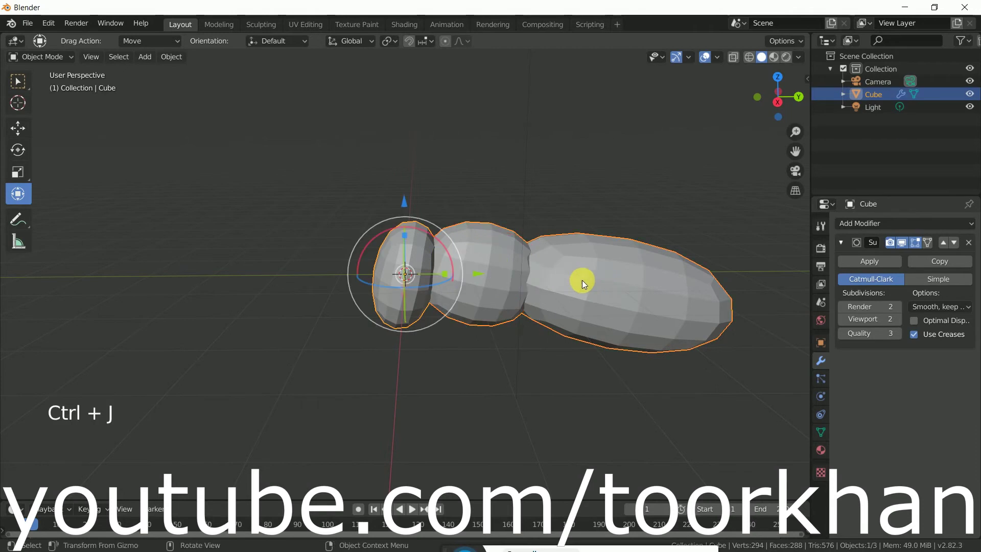
{"action": "middle_click_drag", "start_coordinate": [508, 265], "coordinate": [578, 262]}
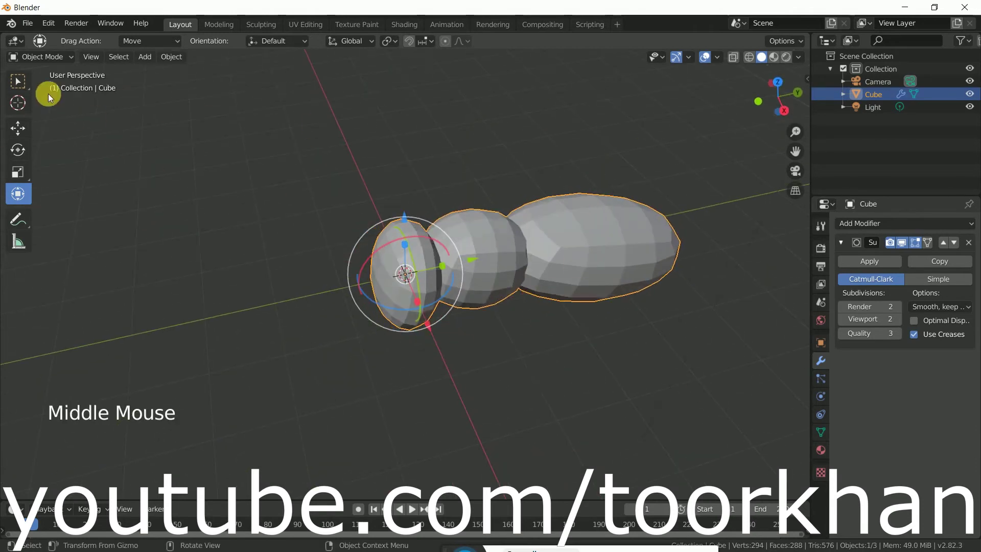
{"action": "left_click", "coordinate": [35, 58]}
{"action": "left_click", "coordinate": [32, 85]}
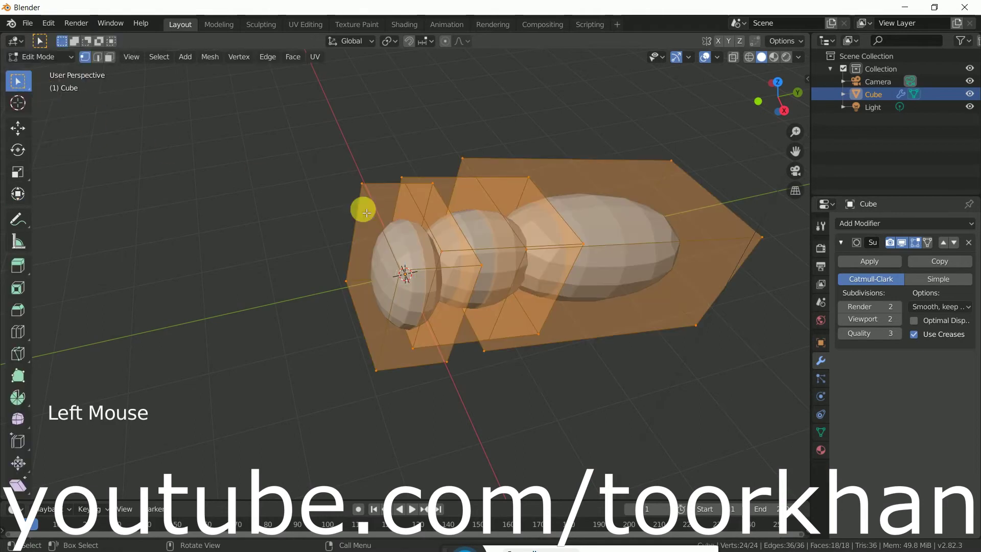
Enable On Cage, select the abdomen's top face and duplicate it in place.
{"action": "left_click", "coordinate": [927, 242]}
{"action": "middle_click_drag", "start_coordinate": [650, 271], "coordinate": [439, 278], "text": "shift"}
{"action": "left_click", "coordinate": [110, 57]}
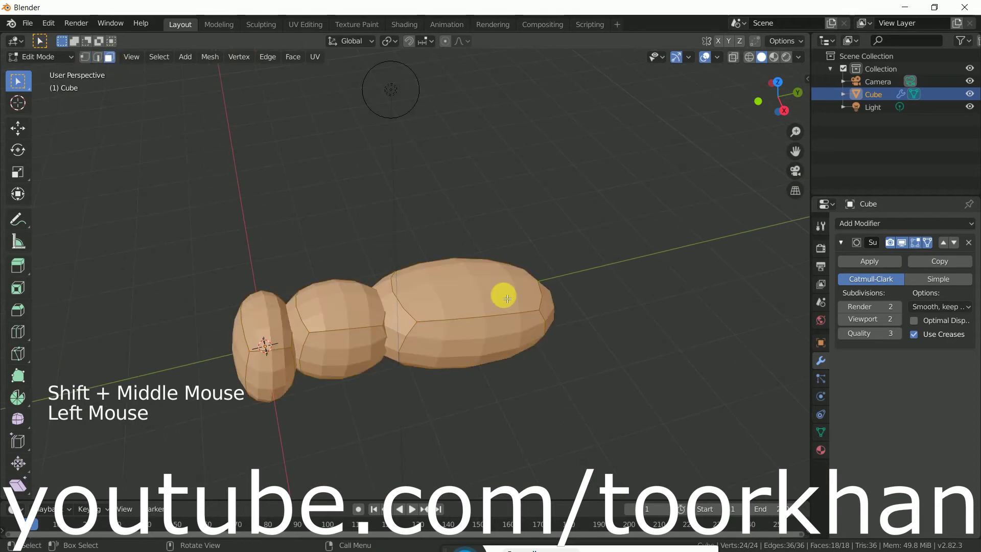
{"action": "left_click", "coordinate": [475, 296]}
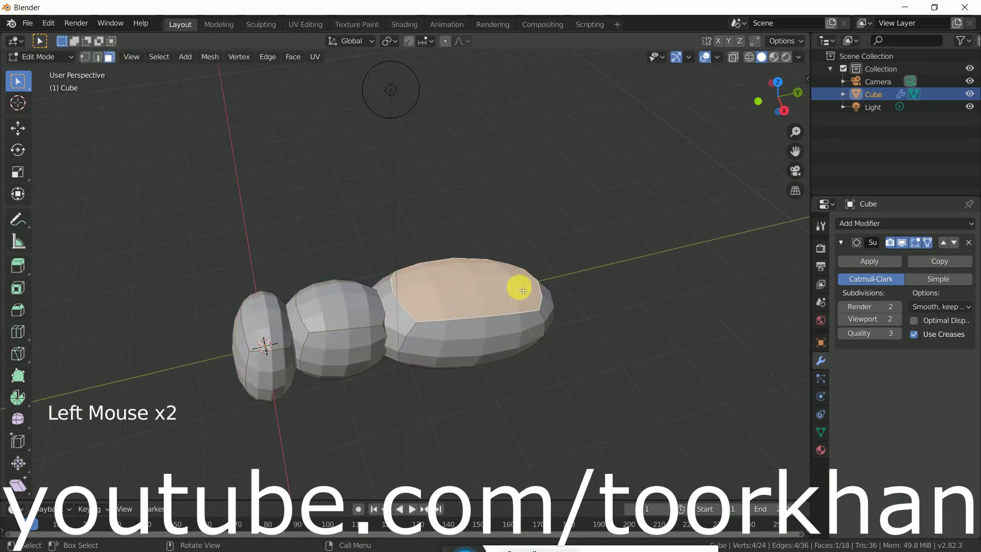
{"action": "key", "text": "shift+d"}
{"action": "right_click", "coordinate": [442, 259]}
Rotate the duplicated face and raise it upright above the body as a wing.
{"action": "middle_click_drag", "start_coordinate": [401, 247], "coordinate": [401, 306]}
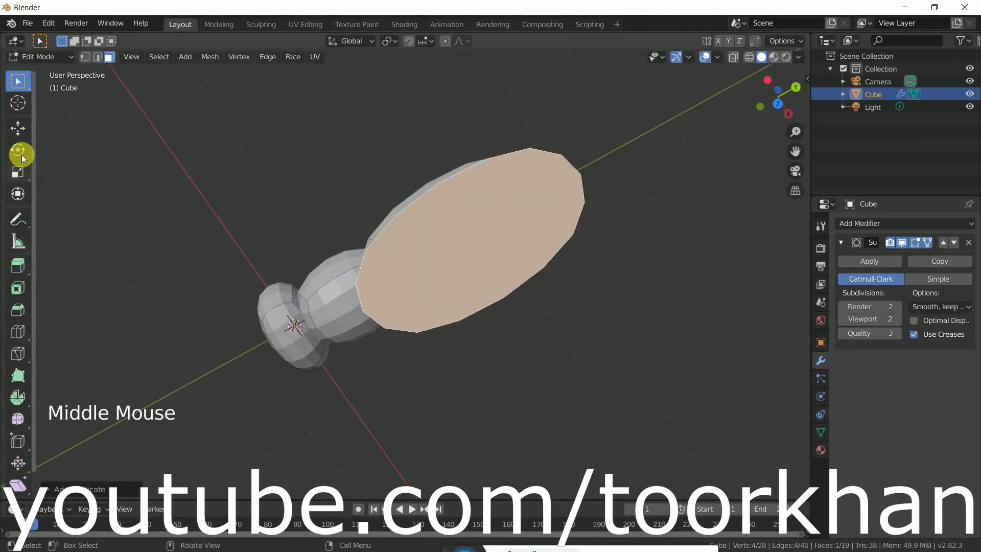
{"action": "left_click", "coordinate": [21, 197]}
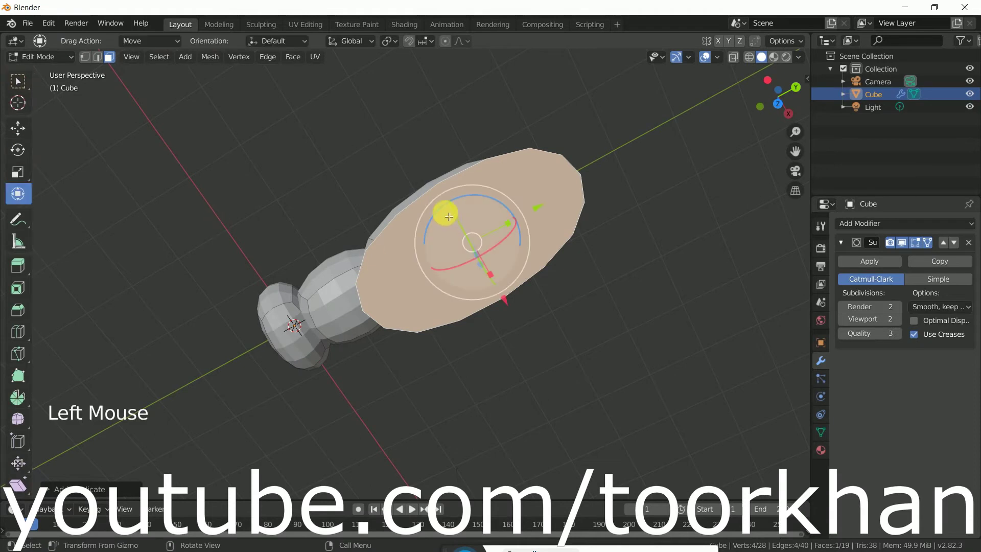
{"action": "left_click_drag", "start_coordinate": [477, 202], "coordinate": [419, 244]}
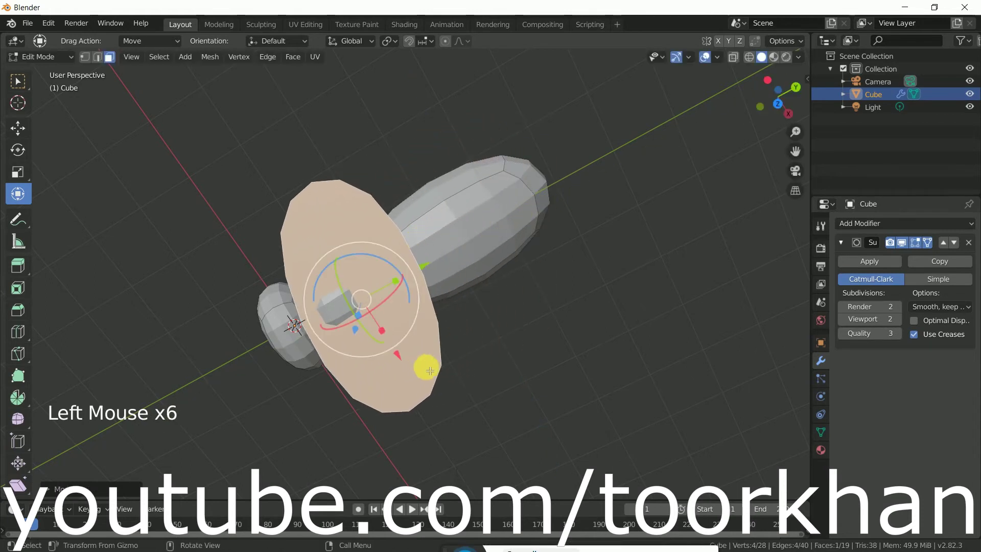
{"action": "left_click_drag", "start_coordinate": [398, 359], "coordinate": [319, 257]}
{"action": "middle_click_drag", "start_coordinate": [393, 346], "coordinate": [313, 243]}
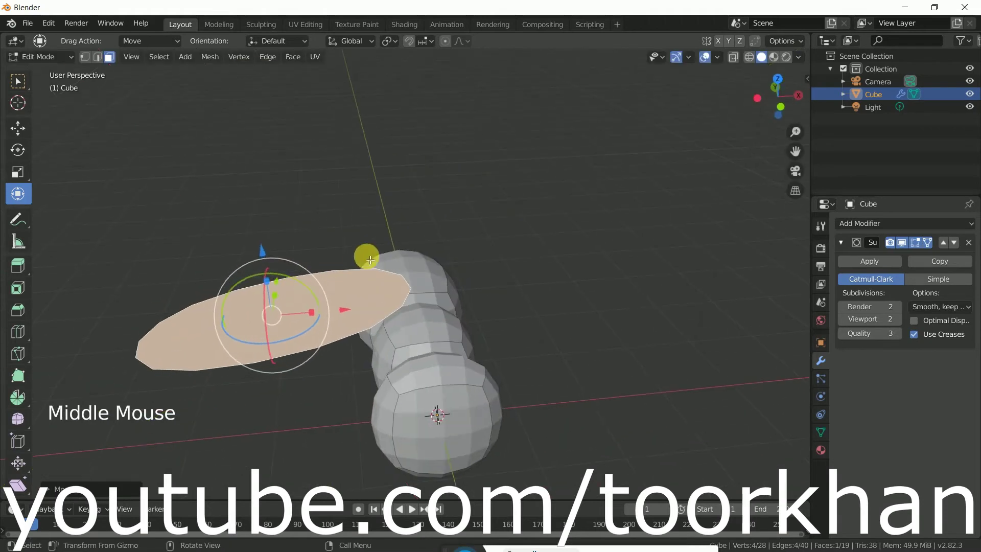
{"action": "left_click_drag", "start_coordinate": [300, 285], "coordinate": [312, 287]}
{"action": "middle_click_drag", "start_coordinate": [489, 362], "coordinate": [263, 369]}
{"action": "left_click_drag", "start_coordinate": [523, 235], "coordinate": [517, 212]}
{"action": "middle_click_drag", "start_coordinate": [516, 212], "coordinate": [589, 263]}
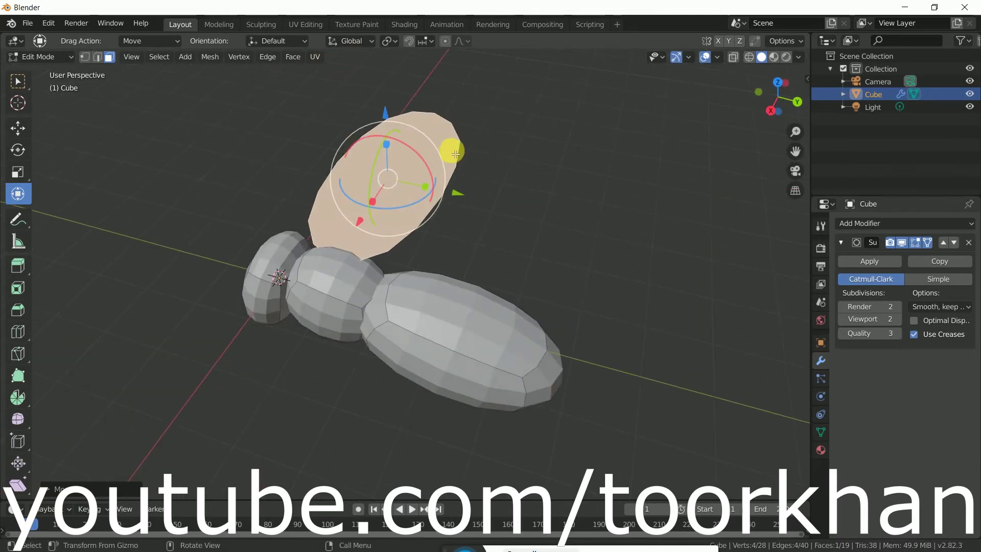
Extrude the wing's right edge outward to widen it and tilt the new tip face.
{"action": "left_click", "coordinate": [98, 57]}
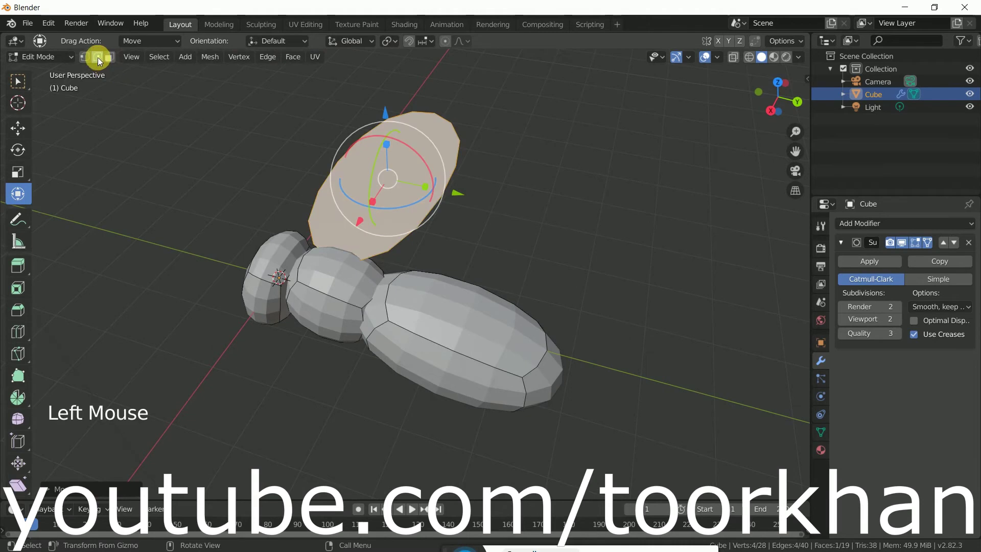
{"action": "left_click", "coordinate": [461, 171]}
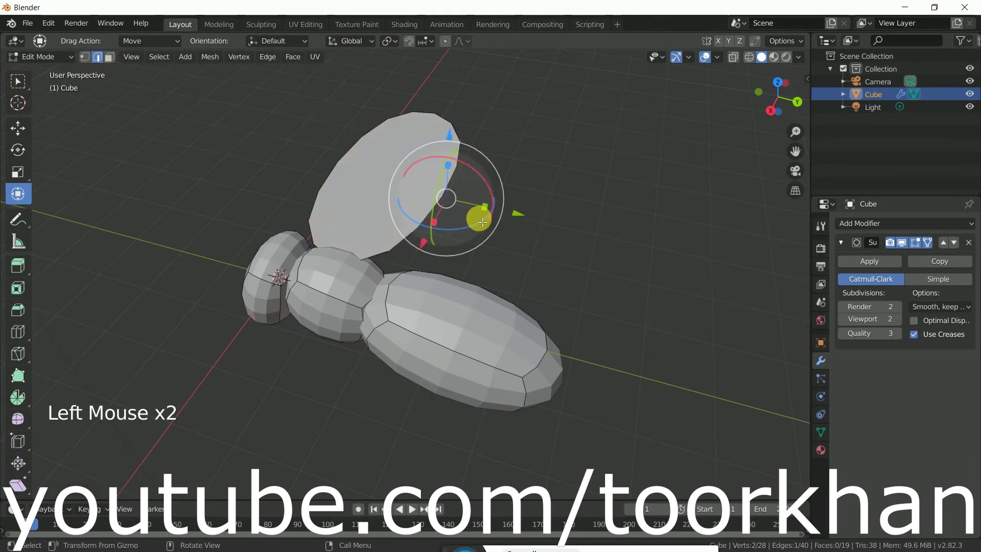
{"action": "key", "text": "e"}
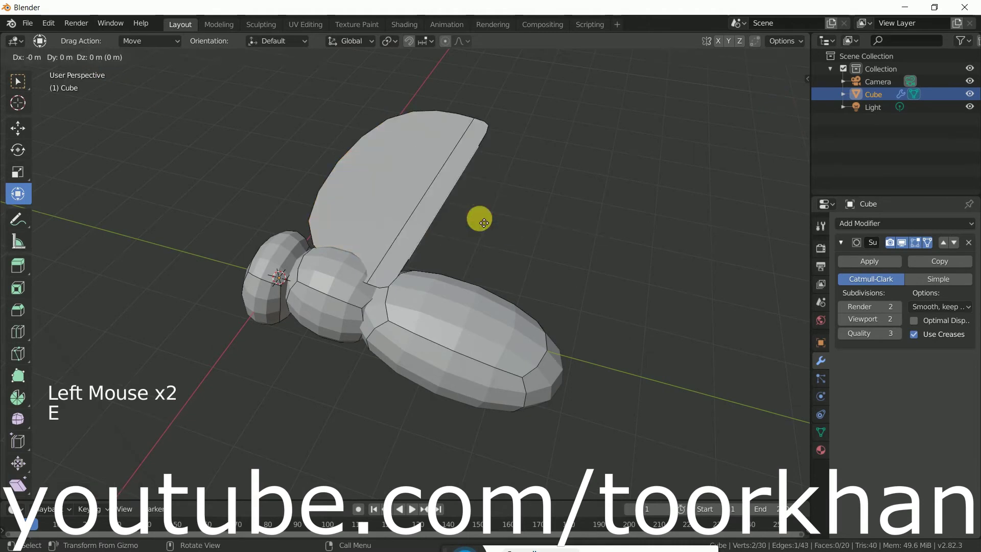
{"action": "left_click_drag", "start_coordinate": [498, 219], "coordinate": [603, 276]}
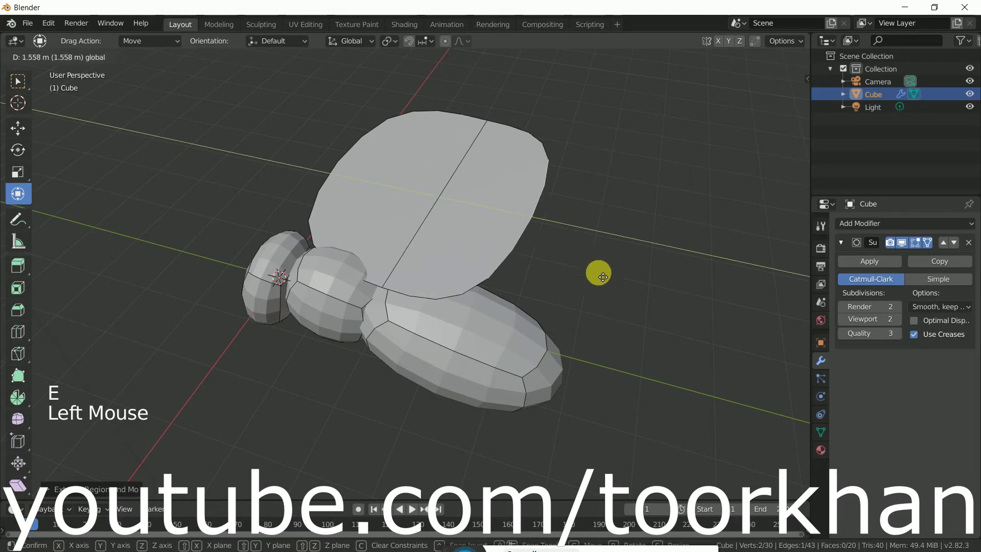
{"action": "left_click_drag", "start_coordinate": [562, 249], "coordinate": [543, 253]}
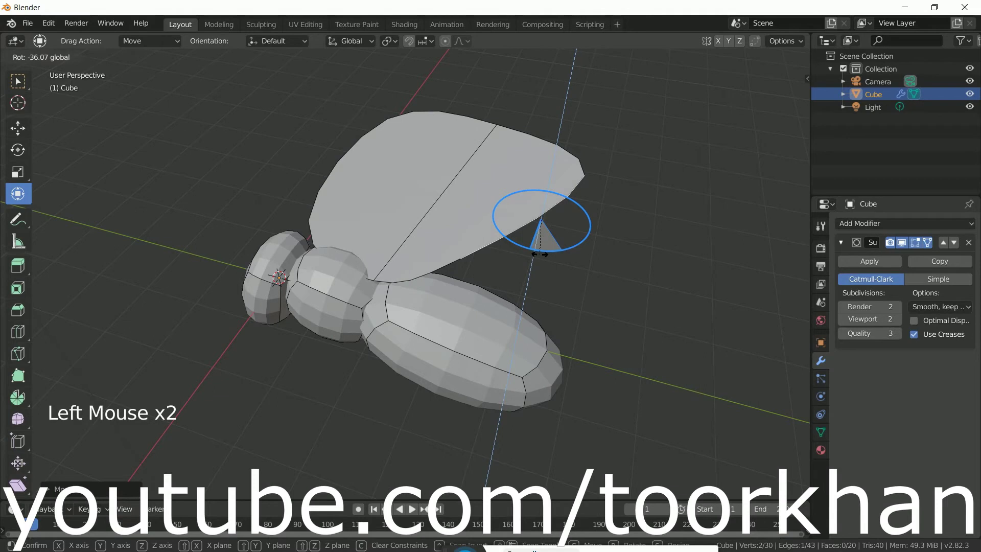
{"action": "left_click_drag", "start_coordinate": [537, 254], "coordinate": [537, 254]}
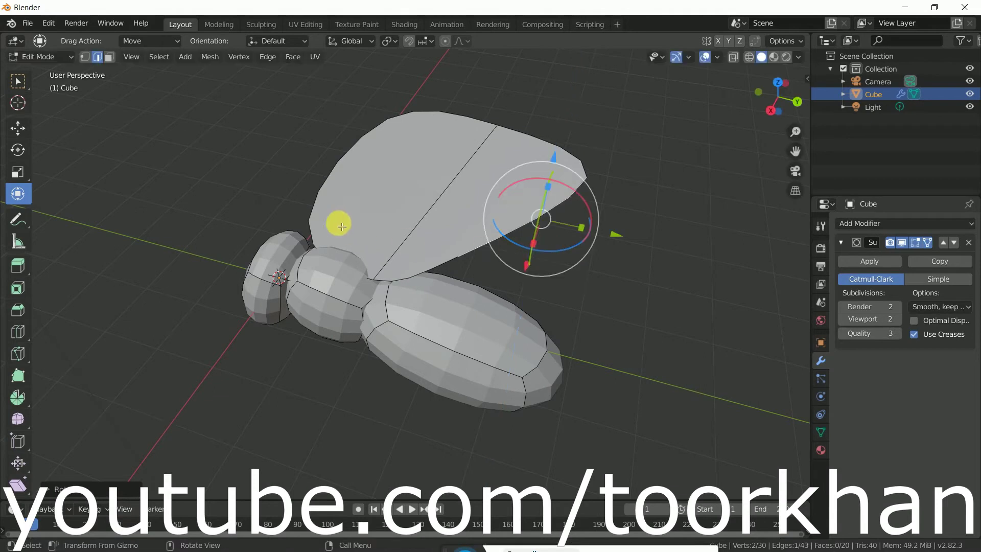
Rotate the wing's upper edge so the wing tapers toward the body.
{"action": "left_click", "coordinate": [331, 198]}
{"action": "left_click_drag", "start_coordinate": [309, 188], "coordinate": [416, 201]}
{"action": "middle_click_drag", "start_coordinate": [416, 202], "coordinate": [385, 195]}
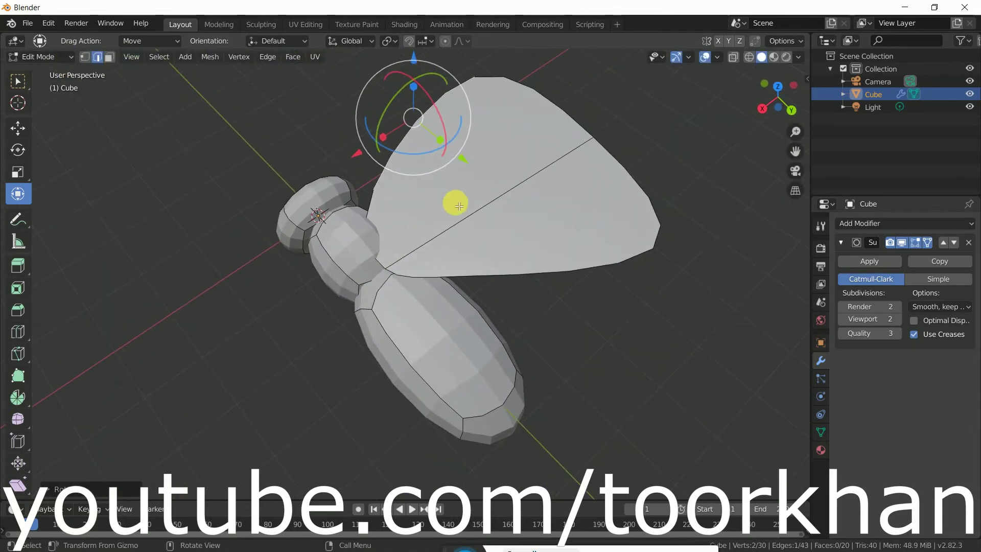
Select the whole wing, raise it so its narrow end meets the front segments, and duplicate it.
{"action": "key", "text": "ctrl+l"}
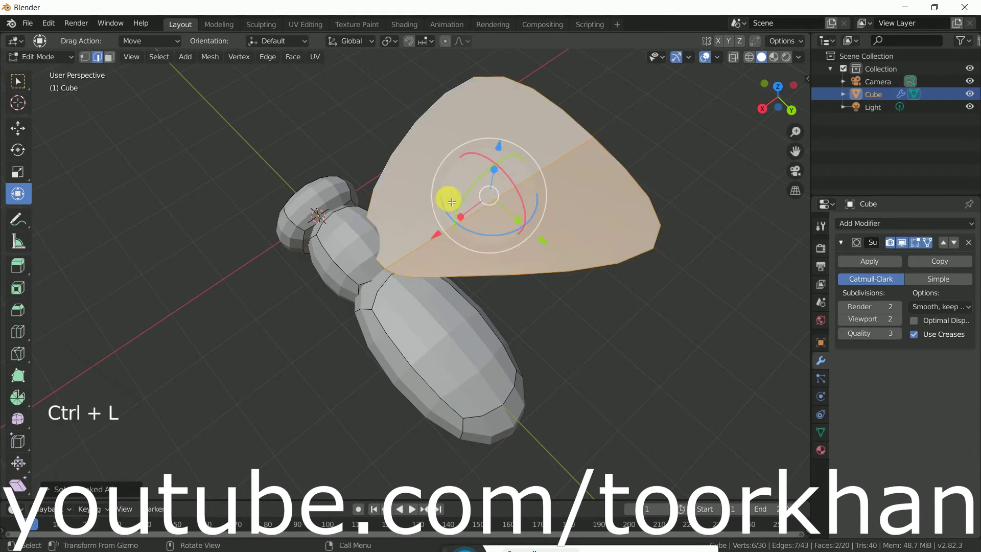
{"action": "mouse_move", "coordinate": [542, 233]}
{"action": "left_mouse_down"}
{"action": "mouse_move", "coordinate": [543, 247]}
{"action": "mouse_move", "coordinate": [531, 225]}
{"action": "left_mouse_up"}
{"action": "middle_click_drag", "start_coordinate": [499, 296], "coordinate": [470, 242]}
{"action": "left_click_drag", "start_coordinate": [525, 179], "coordinate": [527, 177]}
{"action": "middle_click_drag", "start_coordinate": [485, 237], "coordinate": [541, 265]}
{"action": "middle_click_drag", "start_coordinate": [425, 291], "coordinate": [538, 271]}
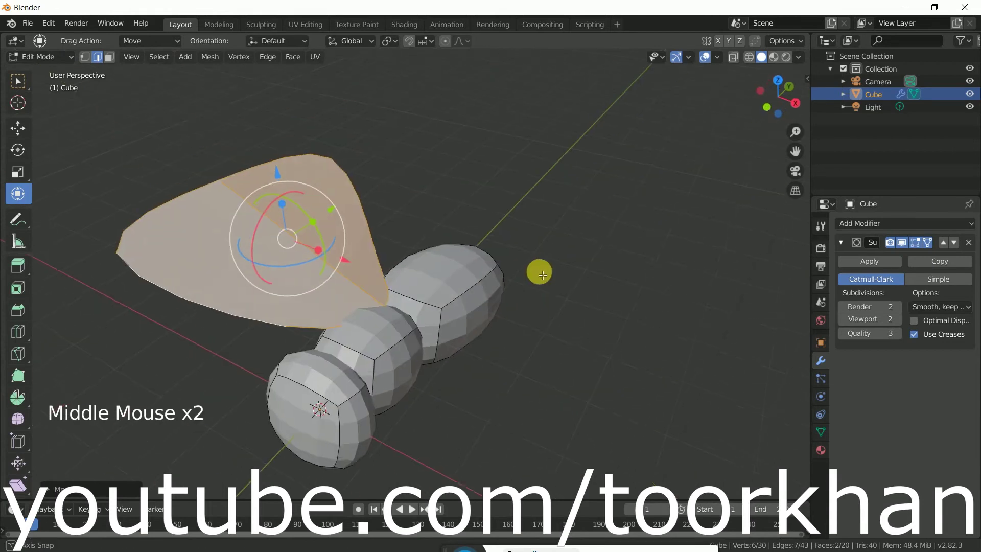
{"action": "middle_click_drag", "start_coordinate": [404, 303], "coordinate": [453, 305]}
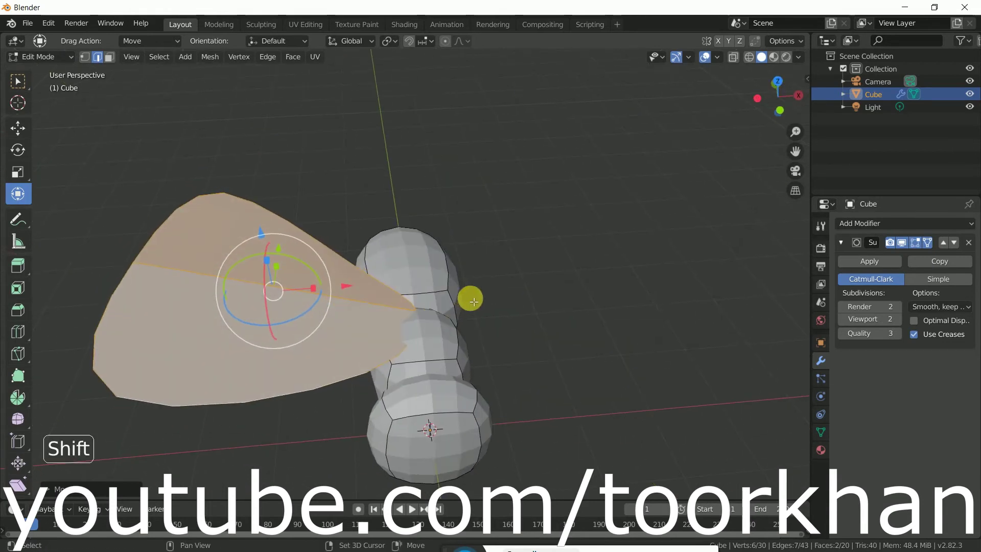
{"action": "key", "text": "shift+d"}
Turn the wing copy about 180° and move it along X to the body's opposite side.
{"action": "left_click", "coordinate": [475, 302]}
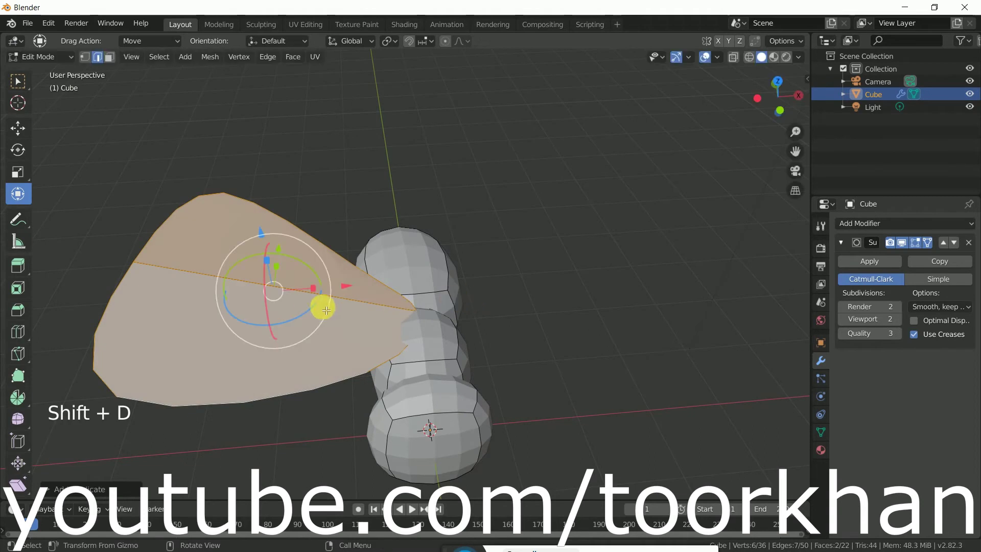
{"action": "left_click_drag", "start_coordinate": [308, 316], "coordinate": [191, 247]}
{"action": "left_click_drag", "start_coordinate": [357, 291], "coordinate": [607, 312]}
{"action": "middle_click_drag", "start_coordinate": [608, 311], "coordinate": [510, 317]}
{"action": "left_click_drag", "start_coordinate": [510, 317], "coordinate": [480, 345]}
{"action": "middle_click_drag", "start_coordinate": [531, 351], "coordinate": [598, 296]}
{"action": "left_click_drag", "start_coordinate": [598, 296], "coordinate": [620, 302]}
{"action": "middle_click_drag", "start_coordinate": [652, 337], "coordinate": [265, 379]}
{"action": "scroll", "coordinate": [285, 382], "scroll_direction": "down", "scroll_amount": 2}
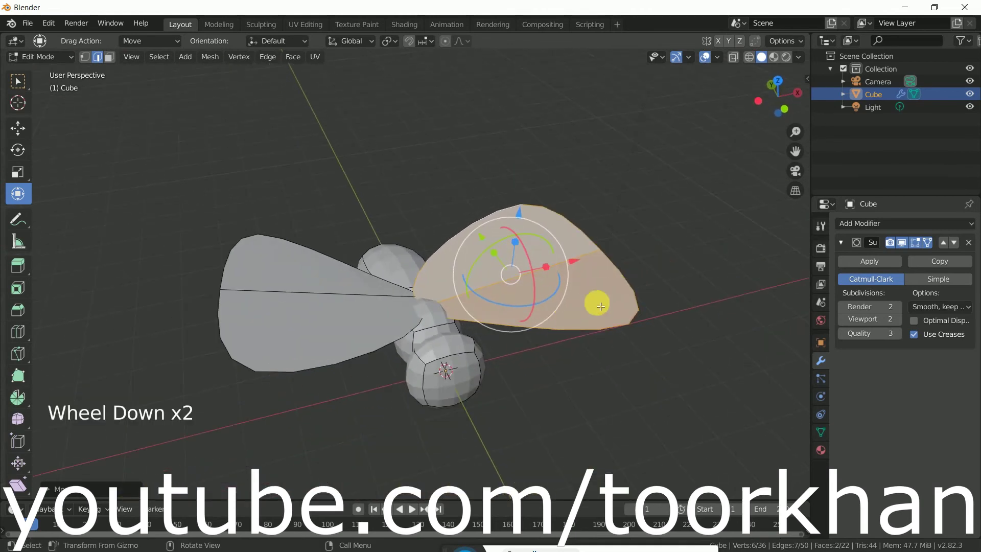
Select both wings fully and separate them into their own object, Cube.001.
{"action": "left_click", "coordinate": [313, 318], "text": "shift"}
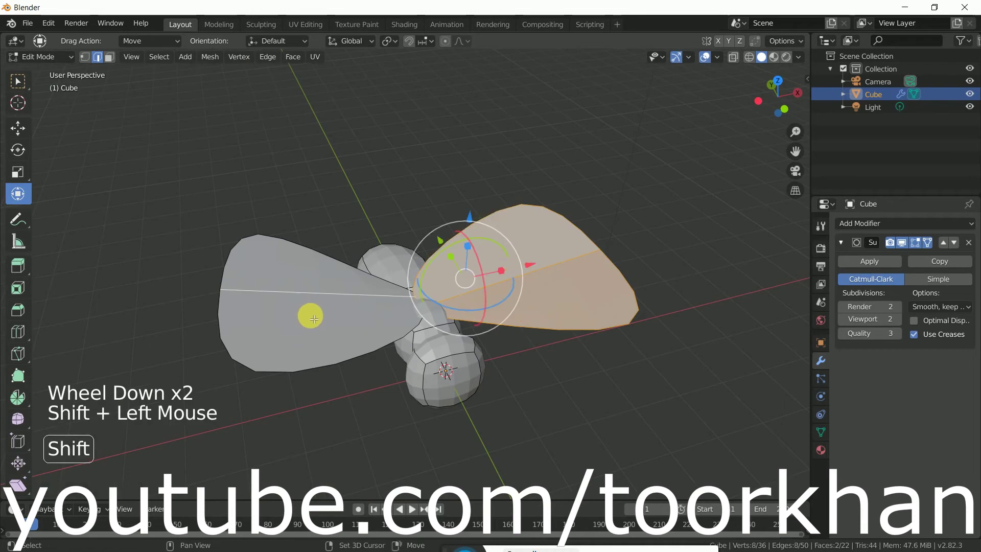
{"action": "key", "text": "ctrl+l"}
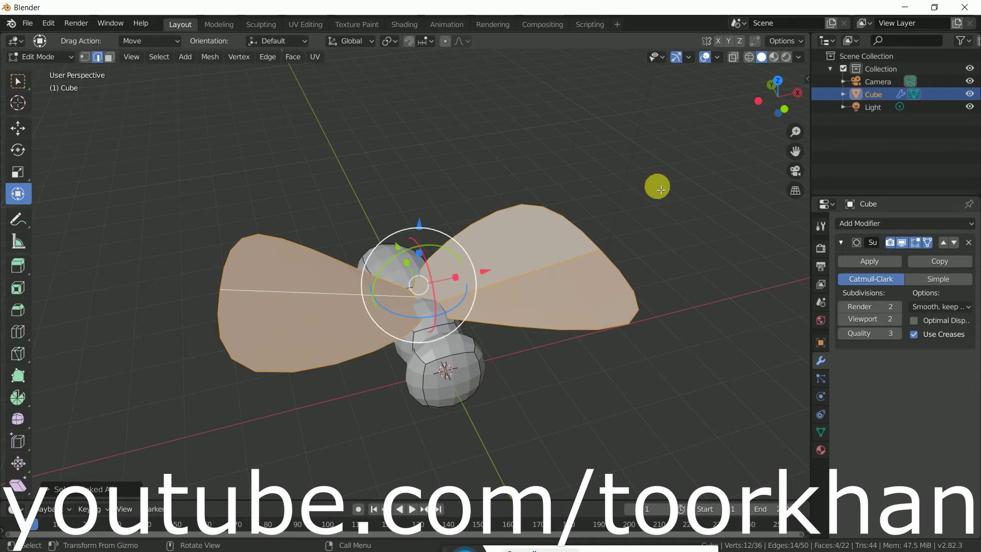
{"action": "key", "text": "p"}
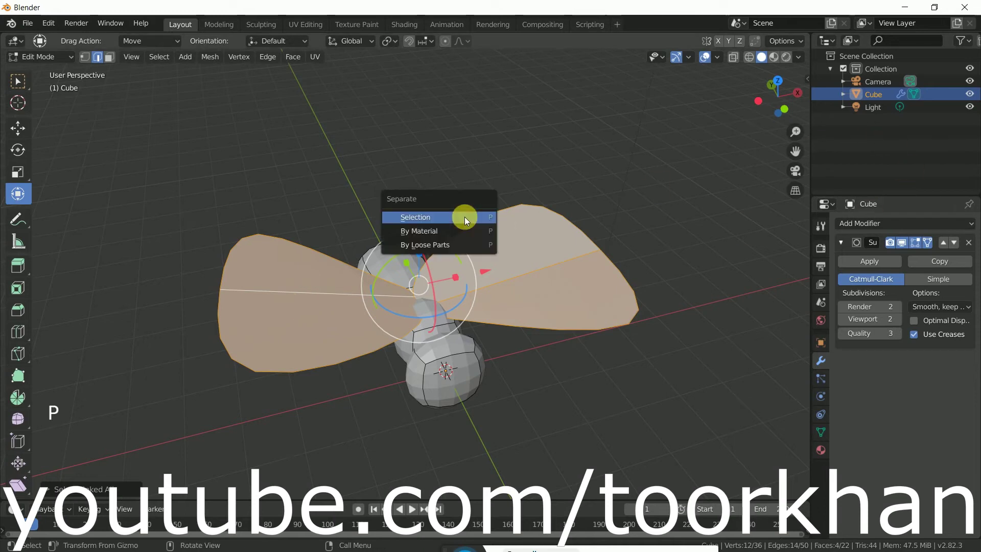
{"action": "left_click", "coordinate": [464, 216]}
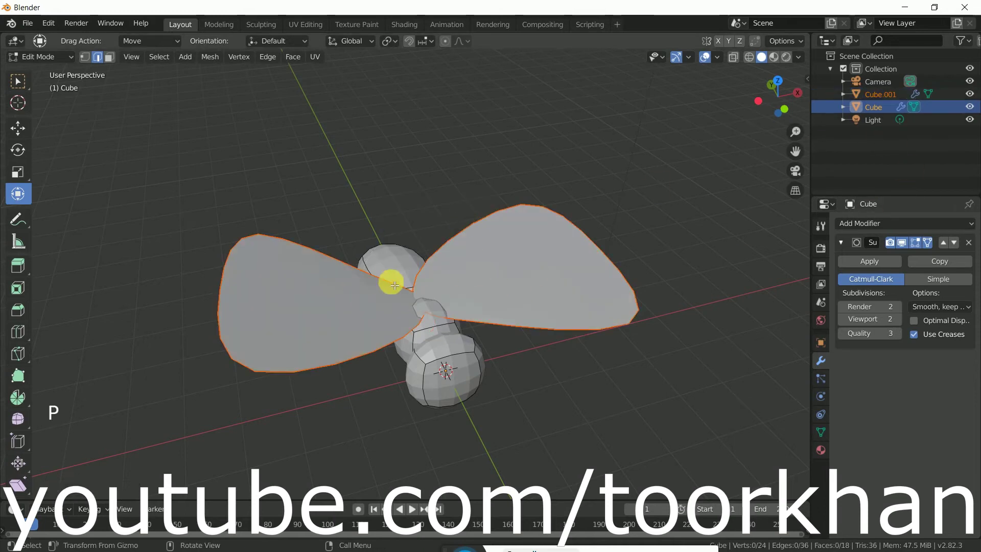
{"action": "left_click", "coordinate": [48, 57]}
In Object Mode, remove the wings' shared material and create a new one, Material.001.
{"action": "left_click", "coordinate": [49, 72]}
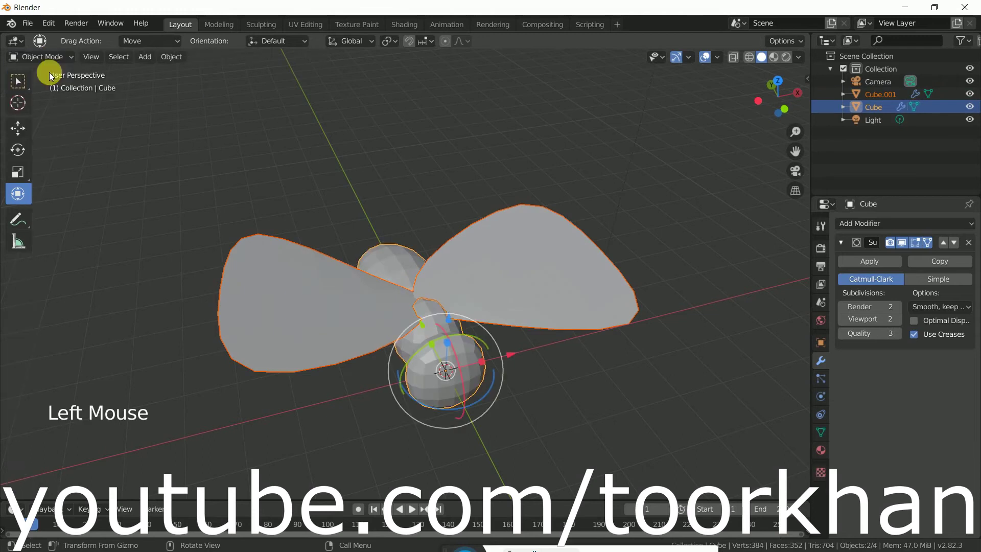
{"action": "left_click", "coordinate": [558, 297]}
{"action": "middle_click_drag", "start_coordinate": [517, 305], "coordinate": [458, 333]}
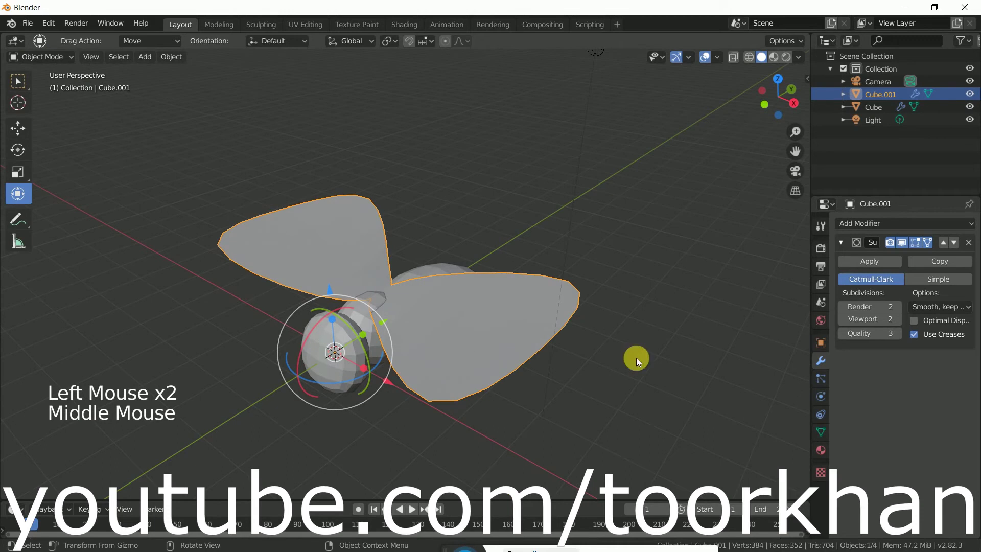
{"action": "left_click", "coordinate": [821, 450]}
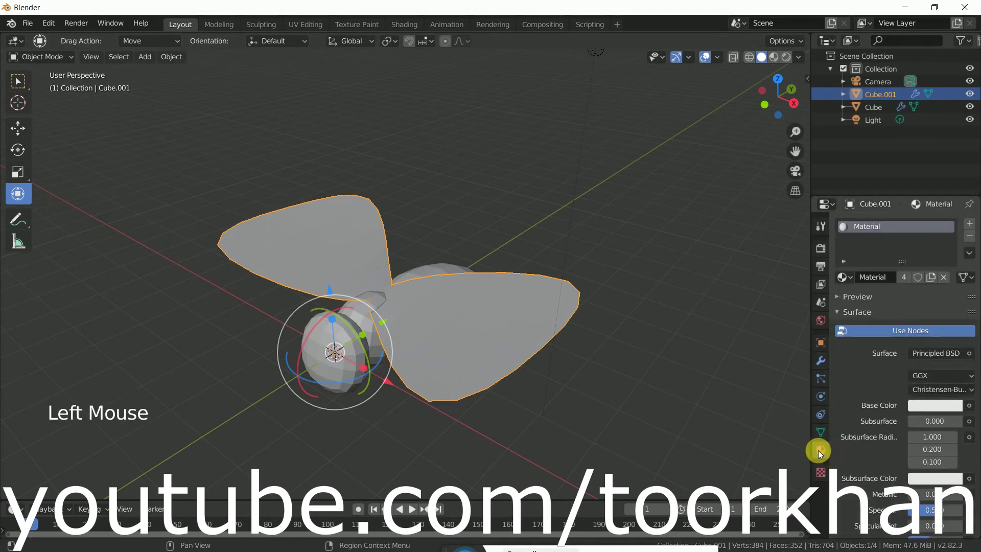
{"action": "left_click", "coordinate": [970, 237]}
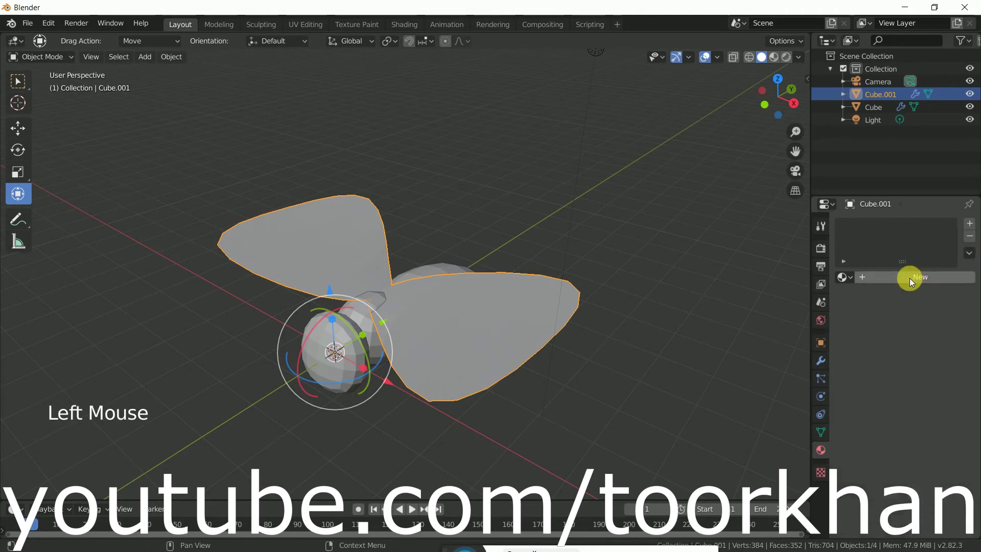
{"action": "left_click", "coordinate": [924, 277]}
Set the wing material's Alpha to 0.200 and Blend Mode to Alpha Blend, previewed in Material Preview.
{"action": "scroll", "coordinate": [956, 423], "scroll_direction": "down", "scroll_amount": 9}
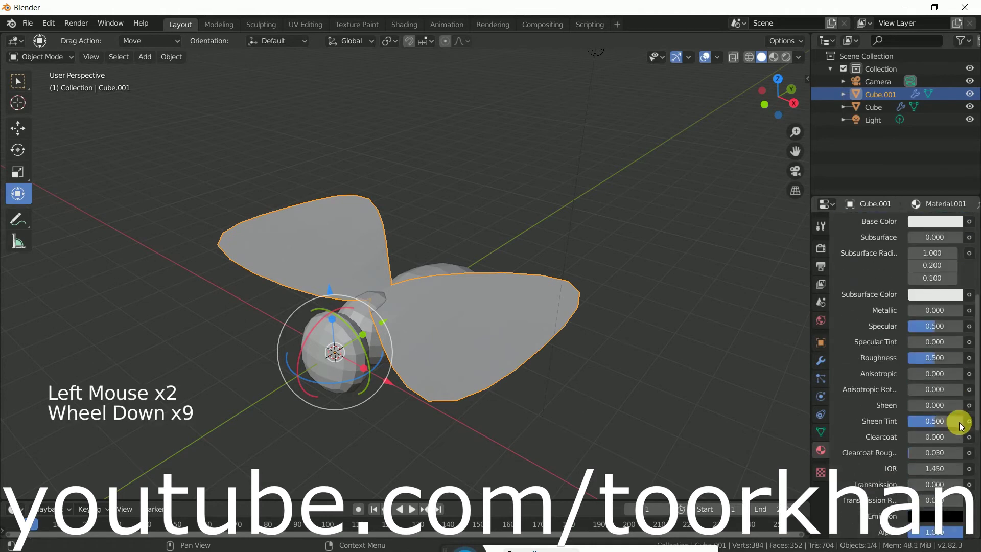
{"action": "scroll", "coordinate": [958, 422], "scroll_direction": "down", "scroll_amount": 6}
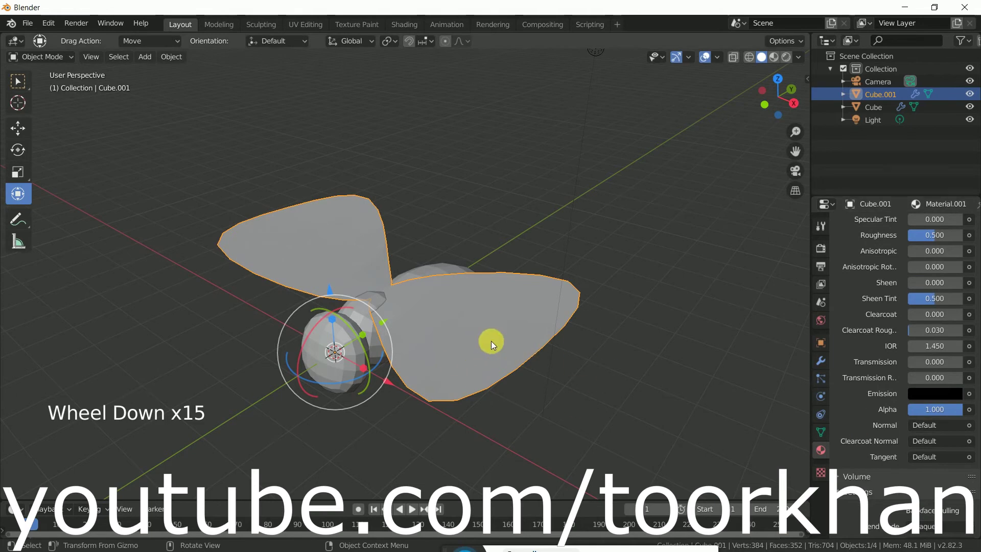
{"action": "left_click", "coordinate": [958, 414]}
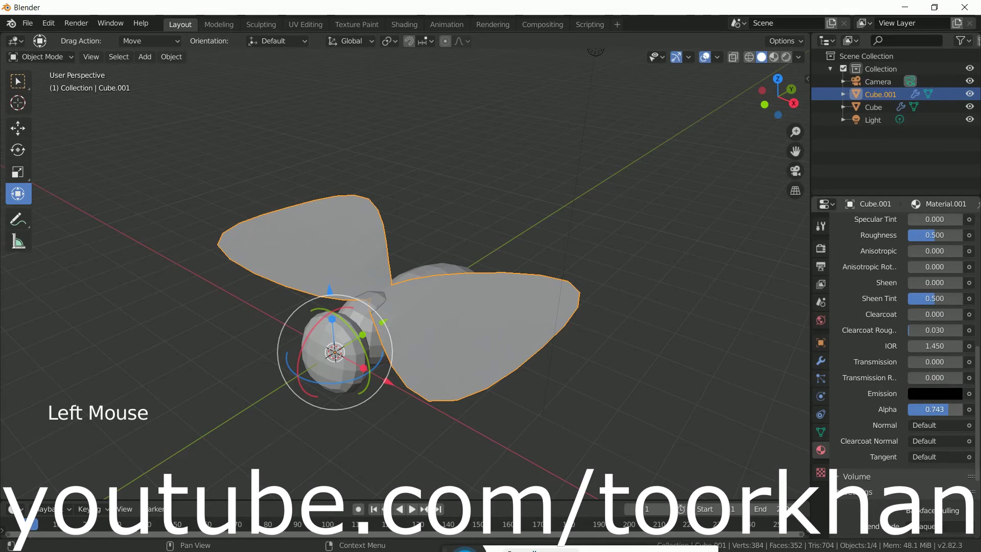
{"action": "double_click", "coordinate": [929, 409]}
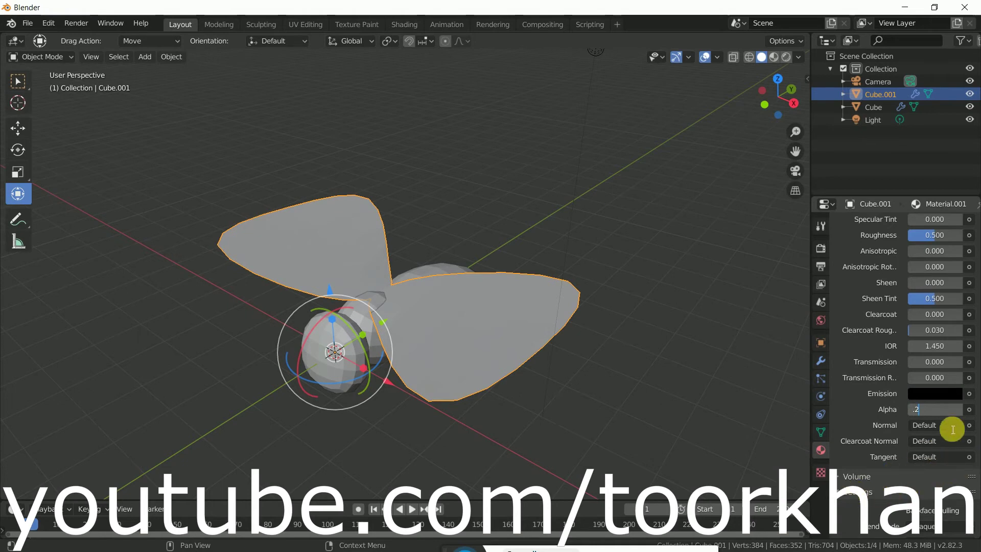
{"action": "scroll", "coordinate": [948, 421], "scroll_direction": "down", "scroll_amount": 8}
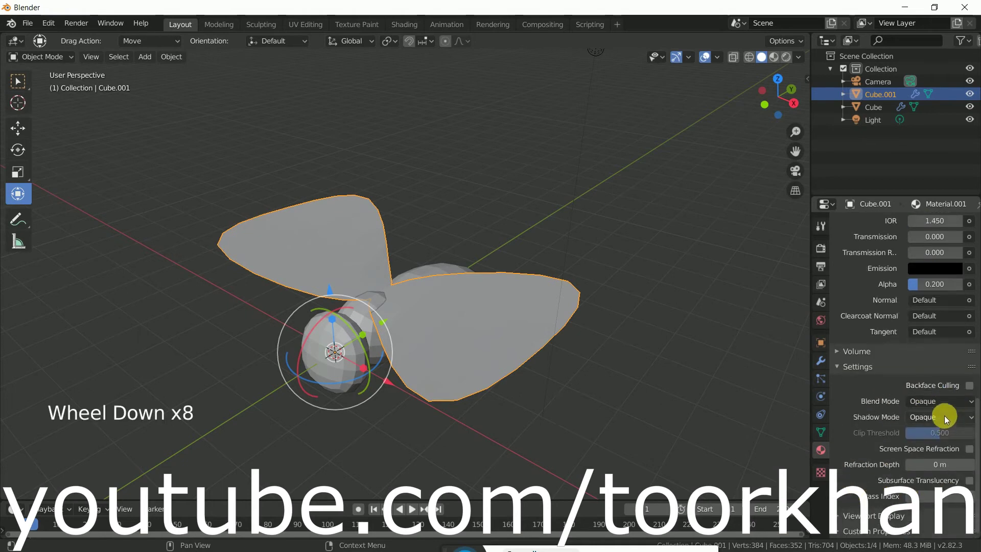
{"action": "left_click", "coordinate": [914, 404]}
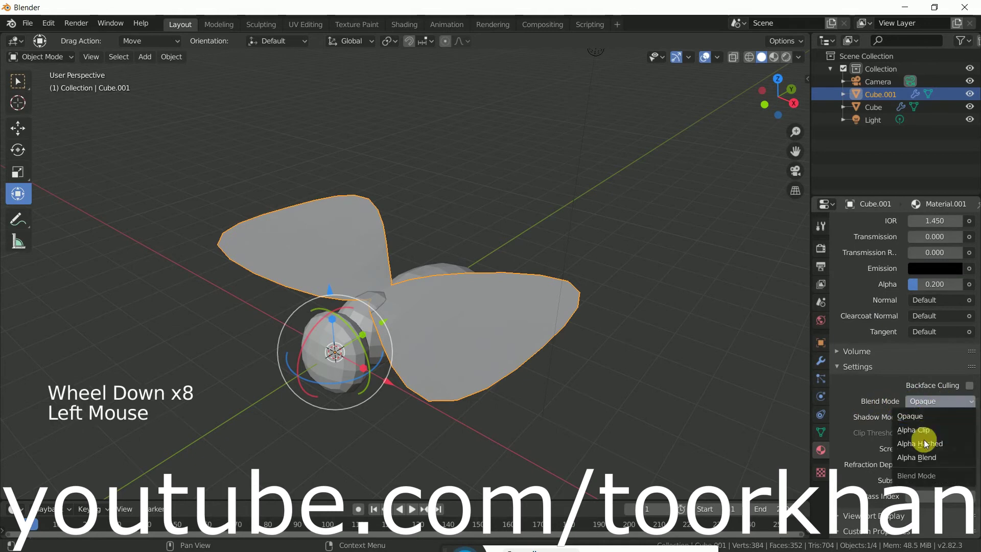
{"action": "left_click", "coordinate": [931, 458]}
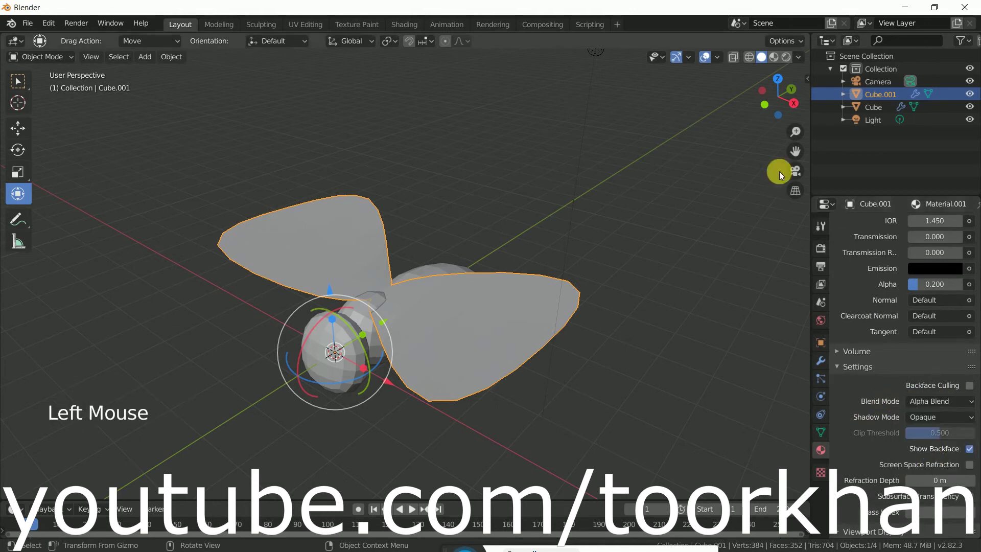
{"action": "left_click", "coordinate": [775, 58]}
{"action": "mouse_move", "coordinate": [680, 128]}
{"action": "middle_mouse_down"}
{"action": "mouse_move", "coordinate": [626, 287]}
{"action": "mouse_move", "coordinate": [555, 247]}
{"action": "mouse_move", "coordinate": [581, 214]}
{"action": "mouse_move", "coordinate": [494, 317]}
{"action": "middle_mouse_up"}
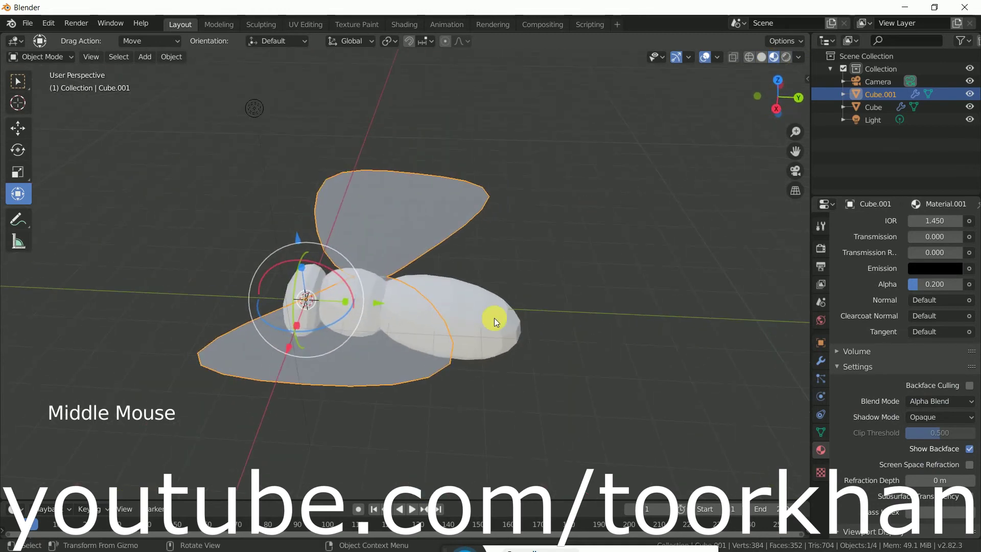
Apply Shade Smooth to the Cube body object so its segments look rounded.
{"action": "left_click", "coordinate": [480, 326]}
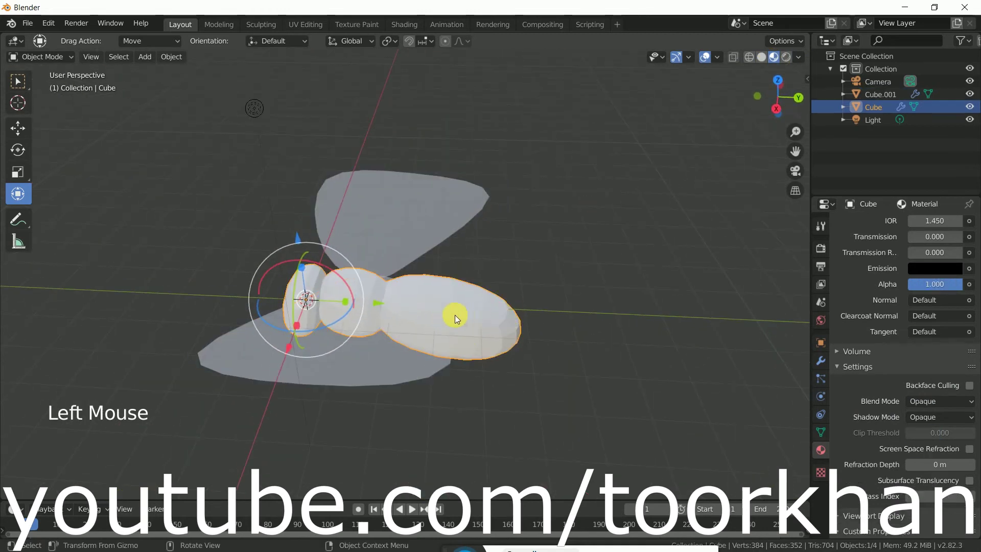
{"action": "mouse_move", "coordinate": [462, 322]}
{"action": "middle_mouse_down"}
{"action": "mouse_move", "coordinate": [506, 363]}
{"action": "mouse_move", "coordinate": [461, 321]}
{"action": "middle_mouse_up"}
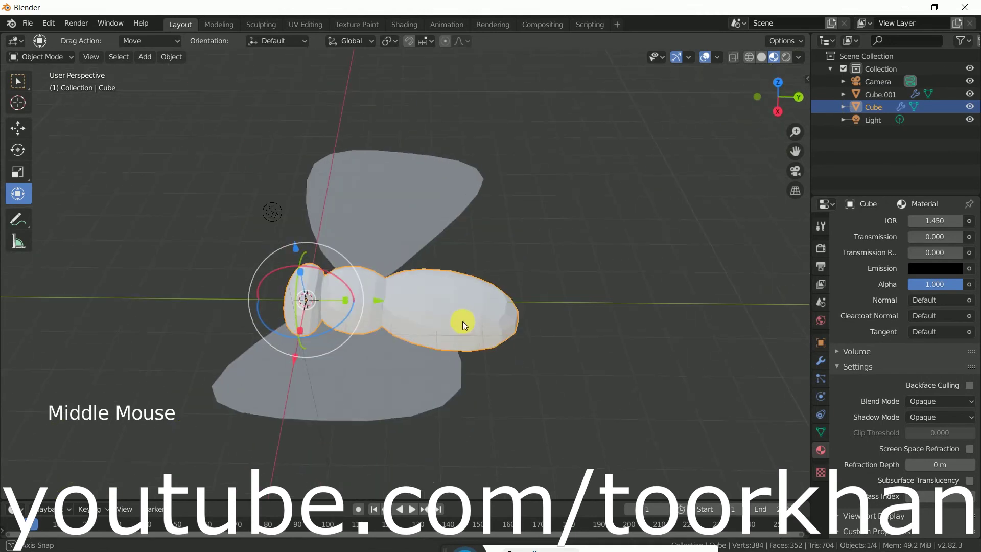
{"action": "right_click", "coordinate": [462, 305]}
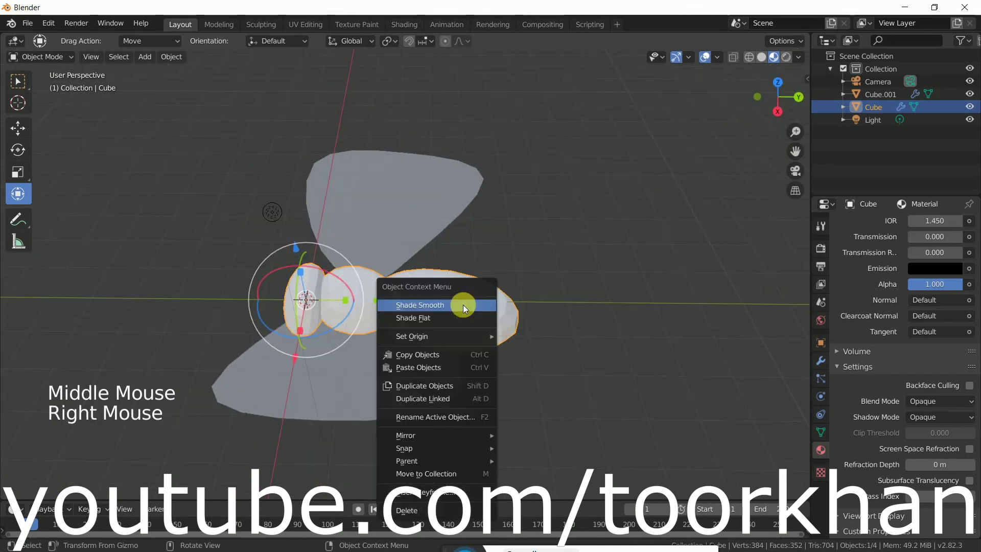
{"action": "left_click", "coordinate": [428, 304]}
{"action": "middle_click_drag", "start_coordinate": [427, 305], "coordinate": [498, 273]}
{"action": "scroll", "coordinate": [949, 318], "scroll_direction": "up", "scroll_amount": 7}
{"action": "middle_click_drag", "start_coordinate": [453, 314], "coordinate": [514, 327]}
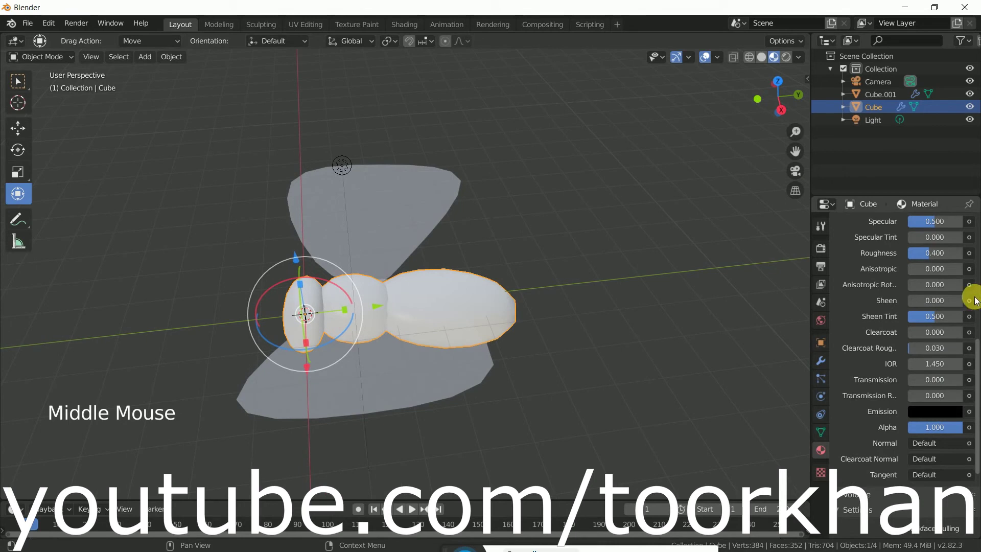
{"action": "scroll", "coordinate": [953, 299], "scroll_direction": "up", "scroll_amount": 18}
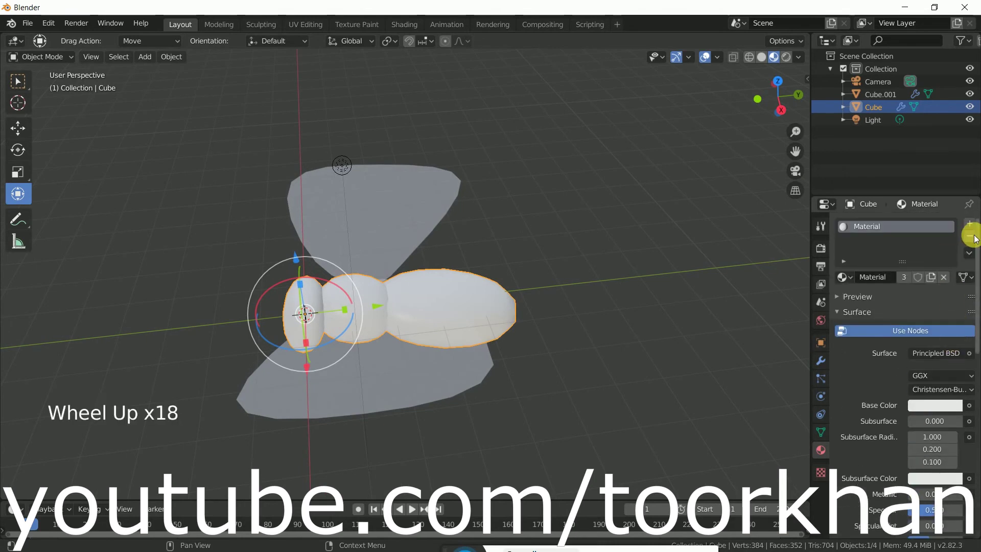
Replace the body's material with a new Material.002 with a pale green base colour.
{"action": "left_click", "coordinate": [969, 236]}
{"action": "left_click", "coordinate": [946, 276]}
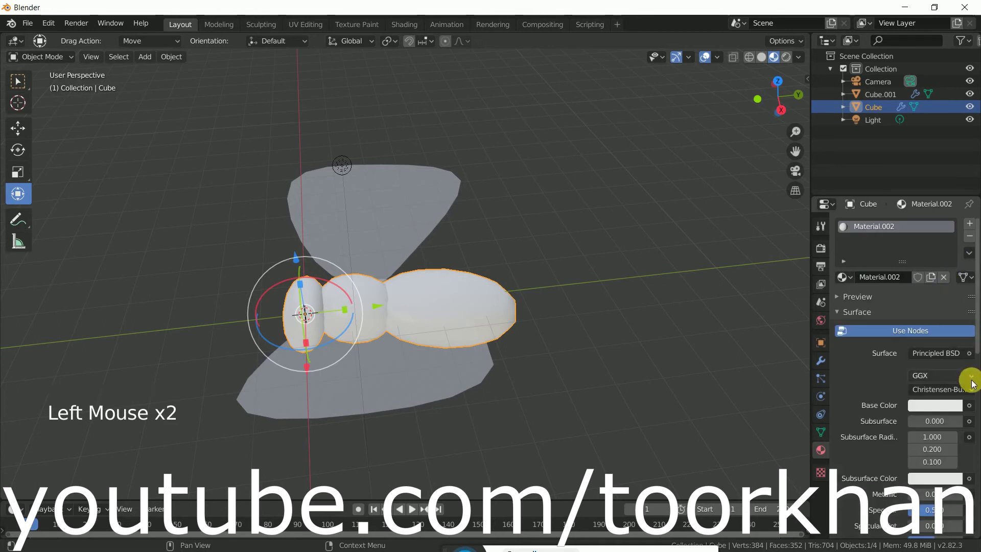
{"action": "left_click", "coordinate": [943, 407]}
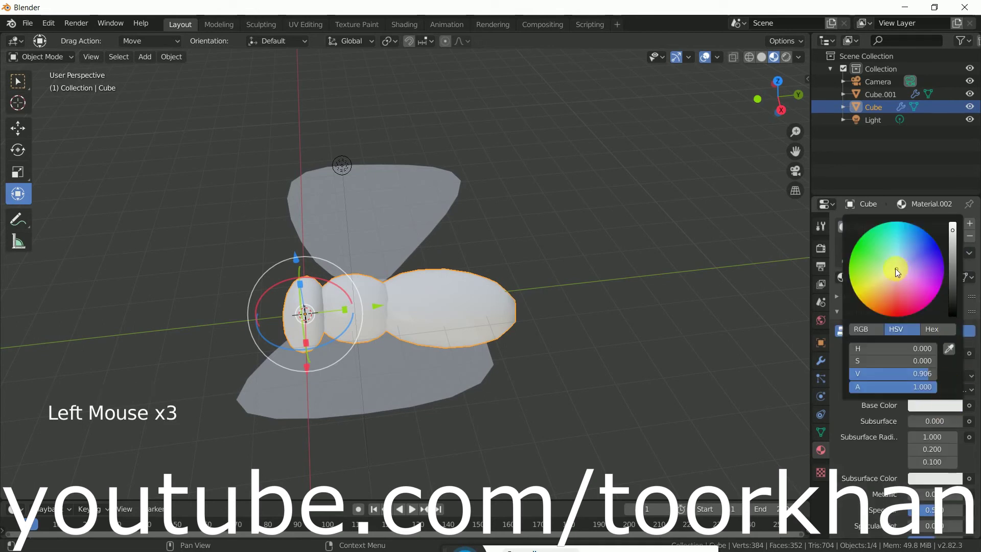
{"action": "mouse_move", "coordinate": [897, 268]}
{"action": "left_mouse_down"}
{"action": "mouse_move", "coordinate": [937, 270]}
{"action": "mouse_move", "coordinate": [932, 295]}
{"action": "mouse_move", "coordinate": [883, 310]}
{"action": "mouse_move", "coordinate": [864, 279]}
{"action": "mouse_move", "coordinate": [865, 254]}
{"action": "mouse_move", "coordinate": [884, 259]}
{"action": "left_mouse_up"}
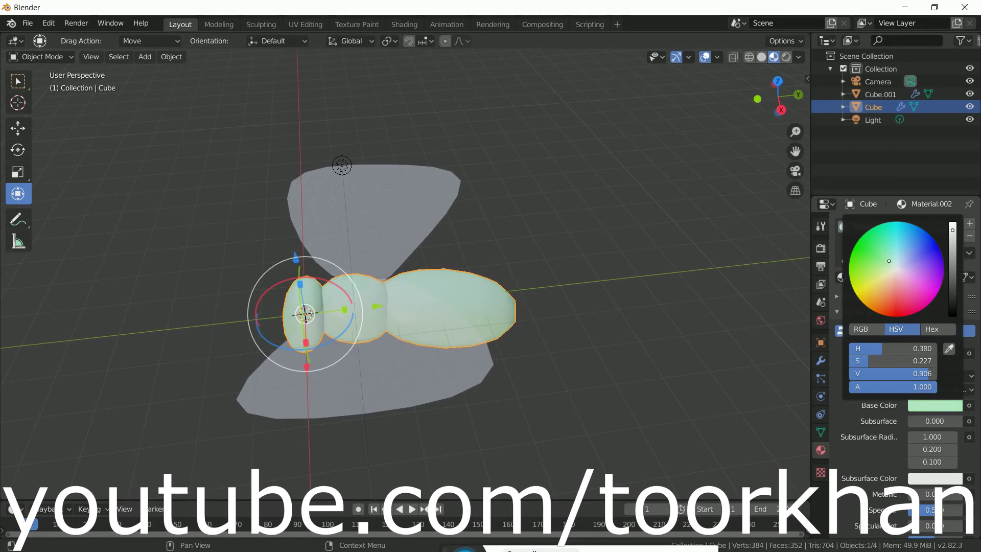
{"action": "middle_click_drag", "start_coordinate": [544, 342], "coordinate": [594, 309]}
{"action": "scroll", "coordinate": [614, 304], "scroll_direction": "up", "scroll_amount": 2}
{"action": "middle_click_drag", "start_coordinate": [652, 295], "coordinate": [625, 259]}
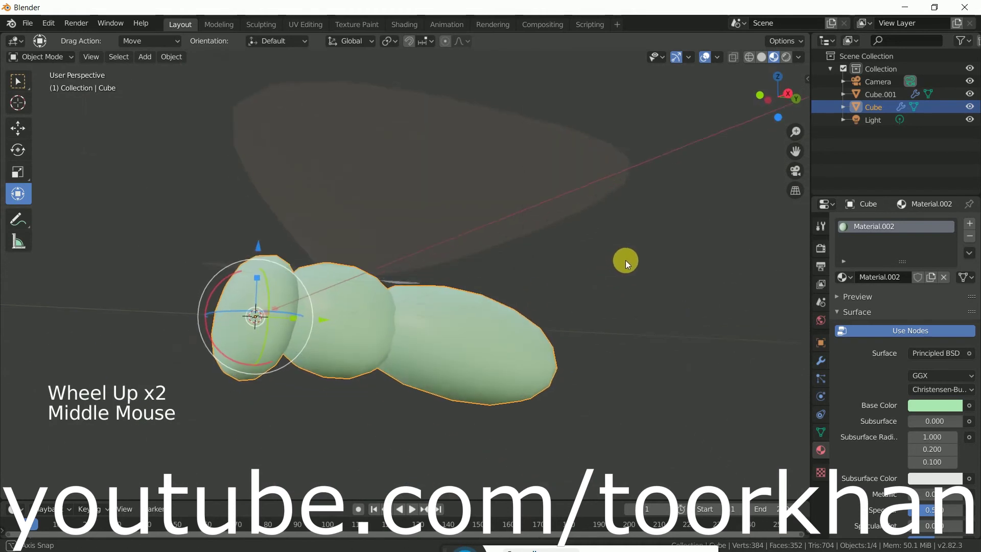
{"action": "left_click", "coordinate": [356, 309]}
{"action": "middle_click_drag", "start_coordinate": [406, 289], "coordinate": [345, 323]}
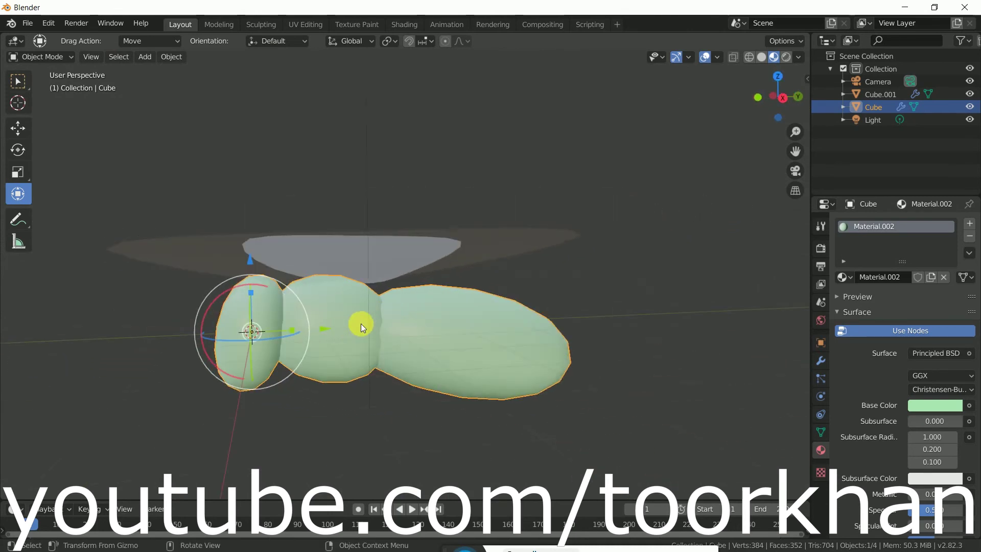
In Edit Mode face select, duplicate a middle-segment face and scale the copy much smaller.
{"action": "left_click", "coordinate": [66, 58]}
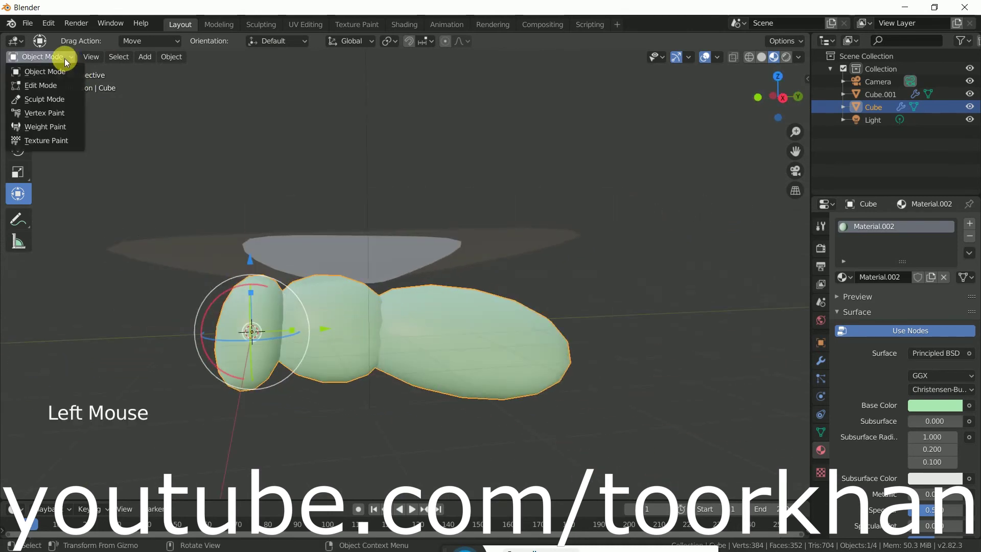
{"action": "left_click", "coordinate": [60, 81]}
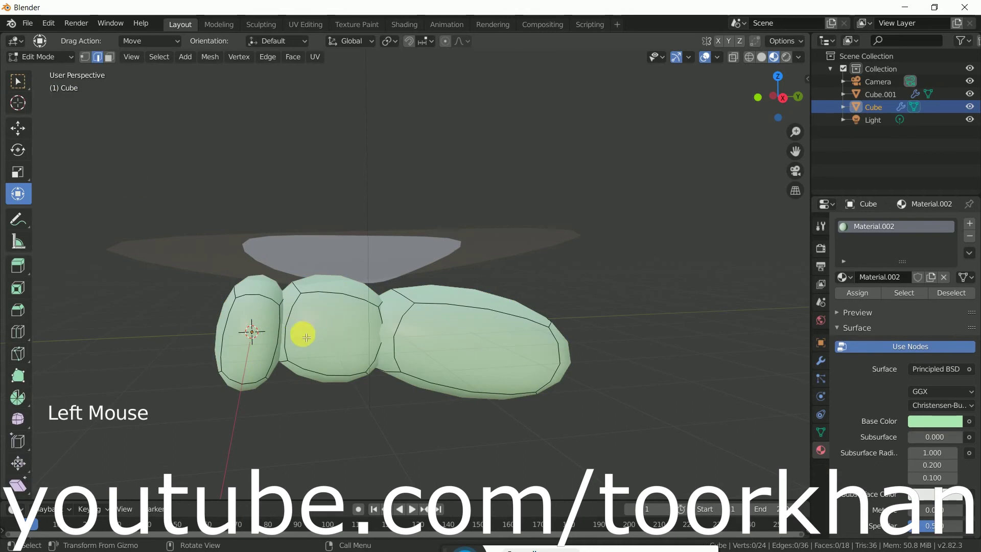
{"action": "left_click", "coordinate": [109, 56]}
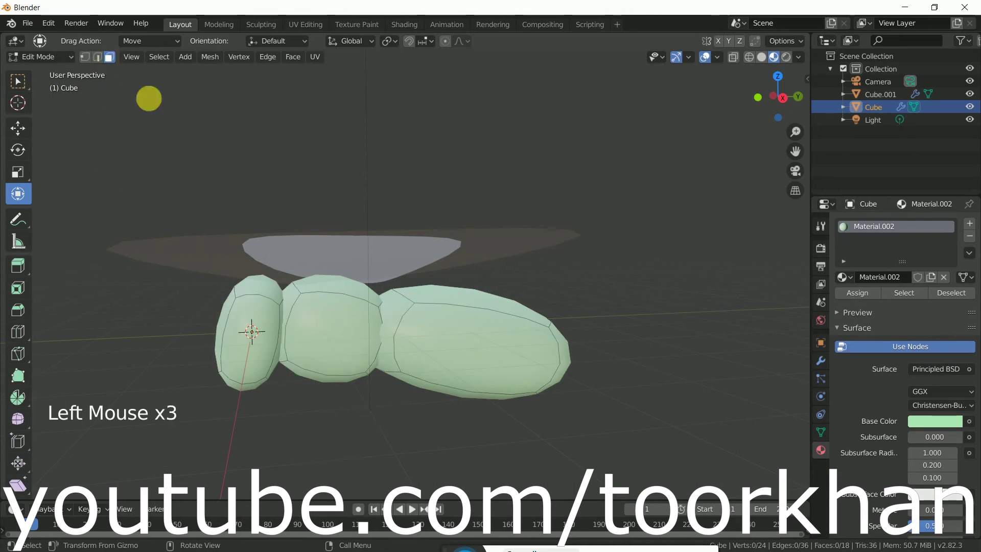
{"action": "left_click", "coordinate": [327, 326]}
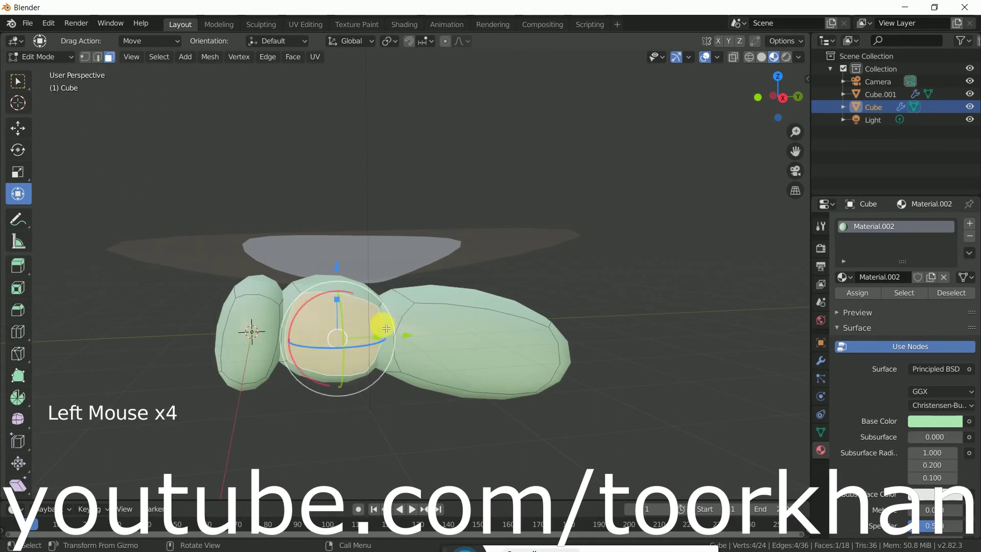
{"action": "key", "text": "shift+d"}
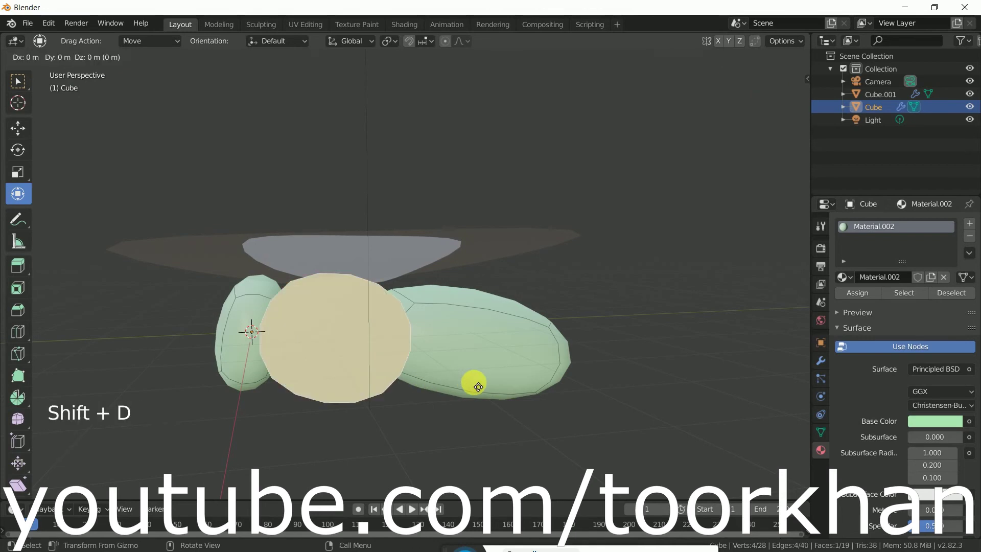
{"action": "right_click", "coordinate": [485, 386]}
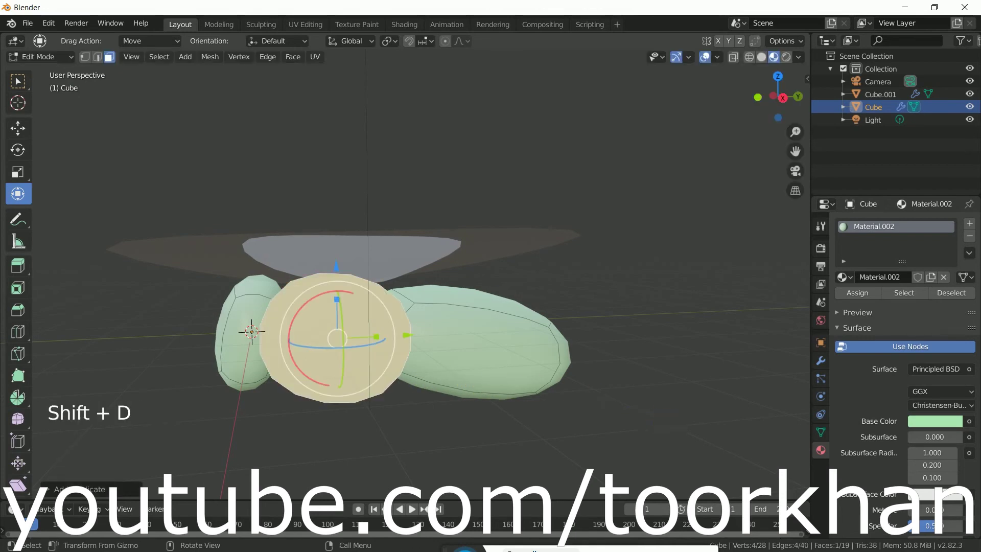
{"action": "key", "text": "s"}
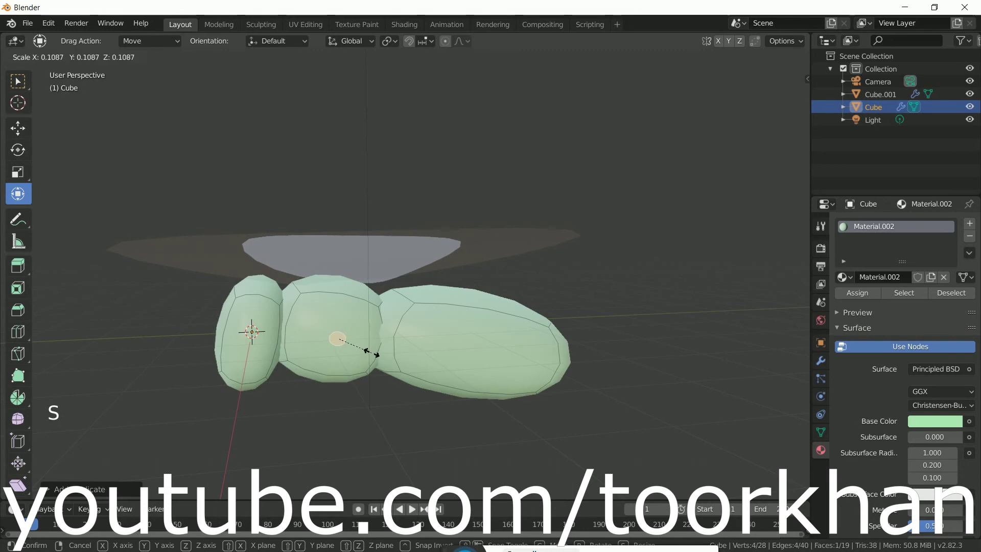
{"action": "left_click", "coordinate": [376, 353]}
Move the small face copy out beside the body, sliding it along the Y axis.
{"action": "middle_click_drag", "start_coordinate": [445, 346], "coordinate": [354, 333]}
{"action": "left_click", "coordinate": [345, 330]}
{"action": "middle_click_drag", "start_coordinate": [416, 326], "coordinate": [431, 442]}
{"action": "left_click_drag", "start_coordinate": [266, 315], "coordinate": [298, 313]}
{"action": "middle_click_drag", "start_coordinate": [298, 313], "coordinate": [404, 313]}
{"action": "left_click_drag", "start_coordinate": [403, 313], "coordinate": [388, 333]}
{"action": "middle_click_drag", "start_coordinate": [389, 333], "coordinate": [315, 334]}
Extrude the small face twice, raising the first section and lowering and shifting the tip along X.
{"action": "key", "text": "e"}
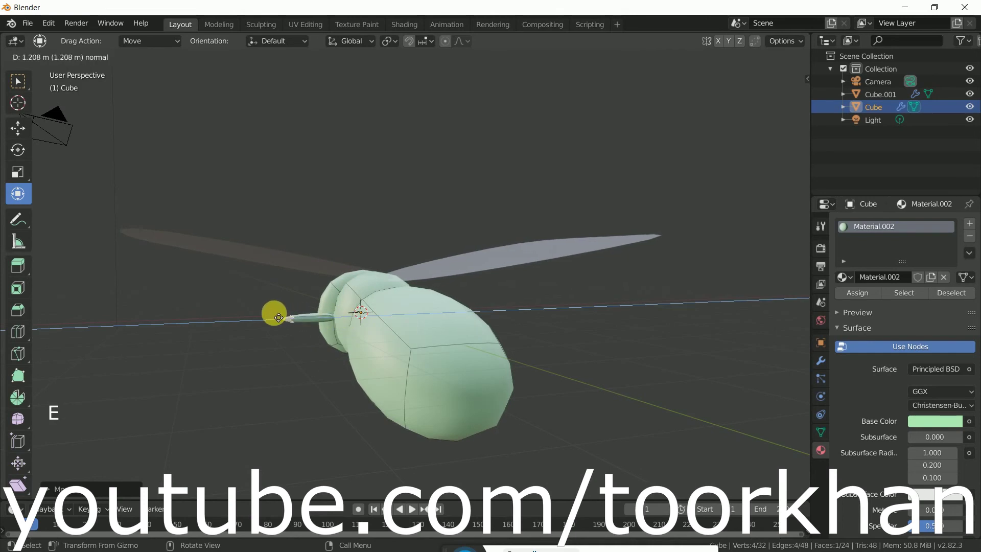
{"action": "left_click", "coordinate": [263, 313]}
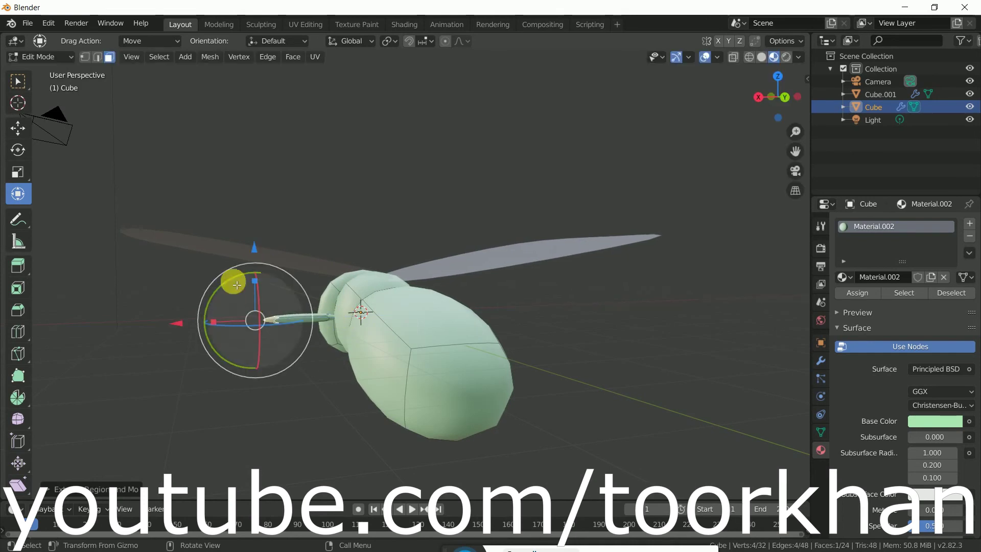
{"action": "left_click_drag", "start_coordinate": [254, 247], "coordinate": [313, 209]}
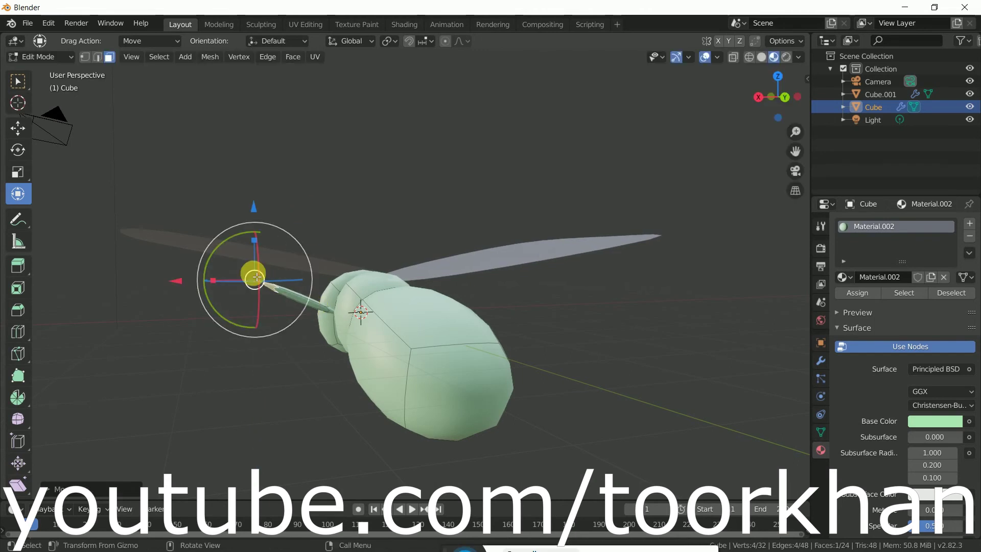
{"action": "key", "text": "e"}
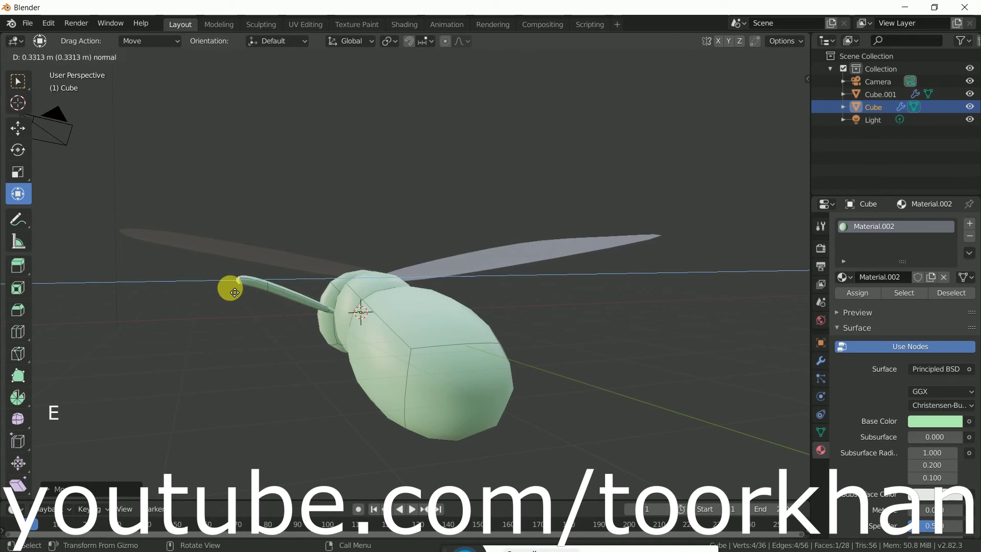
{"action": "left_click", "coordinate": [205, 322]}
{"action": "left_click_drag", "start_coordinate": [230, 218], "coordinate": [274, 344]}
{"action": "left_click_drag", "start_coordinate": [158, 360], "coordinate": [258, 355]}
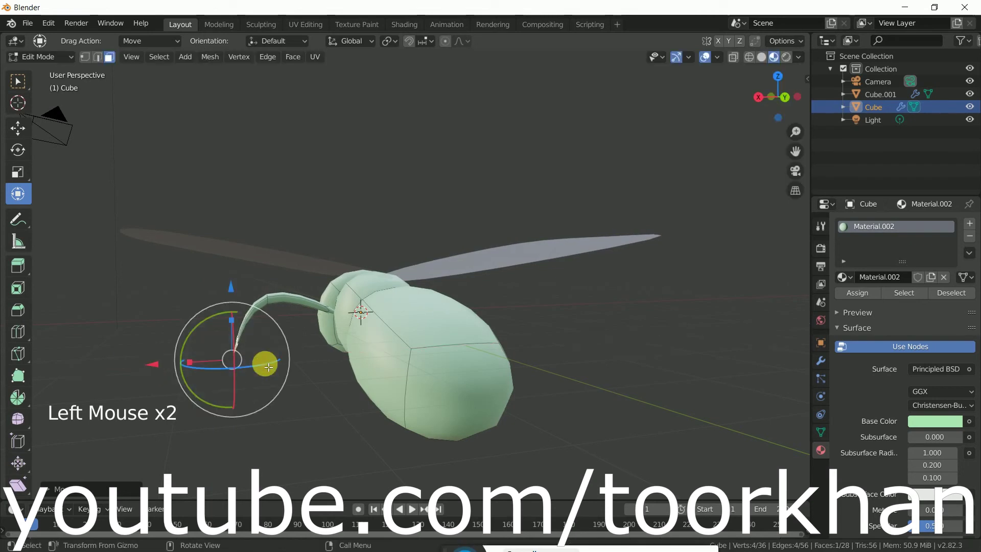
Extrude two more sections, moving the tip down along Z to finish the bent leg.
{"action": "key", "text": "e"}
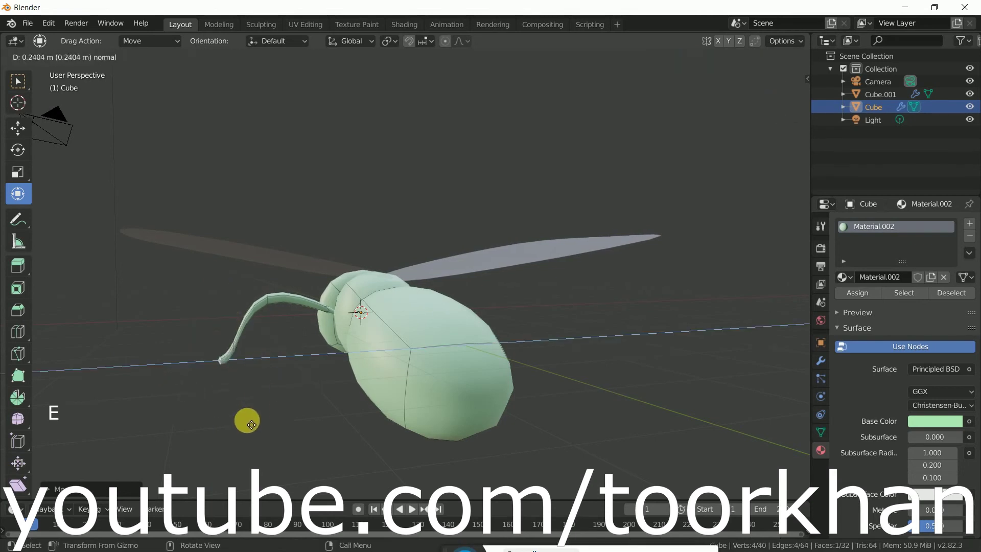
{"action": "left_click", "coordinate": [247, 419]}
{"action": "left_click_drag", "start_coordinate": [211, 287], "coordinate": [231, 345]}
{"action": "middle_click_drag", "start_coordinate": [302, 365], "coordinate": [506, 373]}
{"action": "scroll", "coordinate": [600, 356], "scroll_direction": "down", "scroll_amount": 2}
{"action": "middle_click_drag", "start_coordinate": [601, 356], "coordinate": [613, 402]}
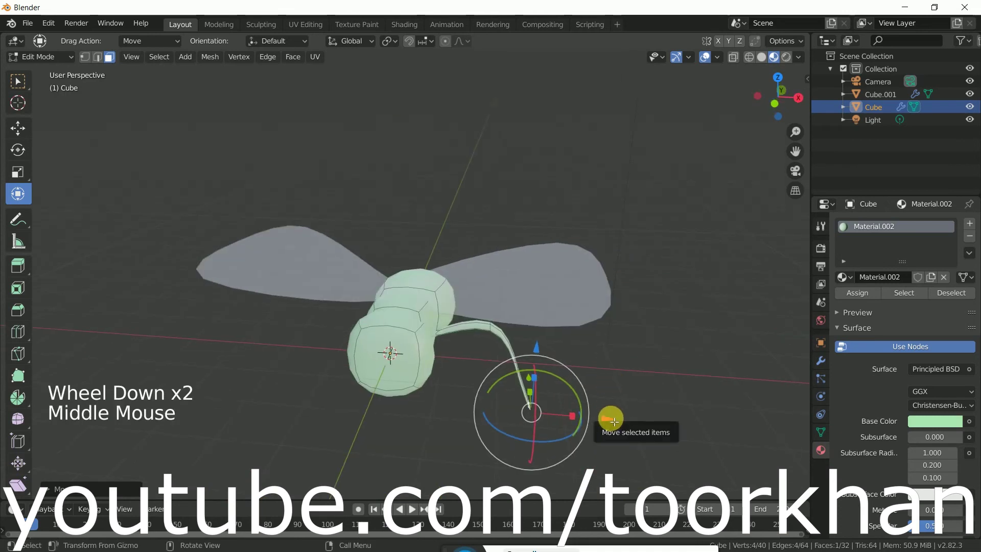
{"action": "key", "text": "e"}
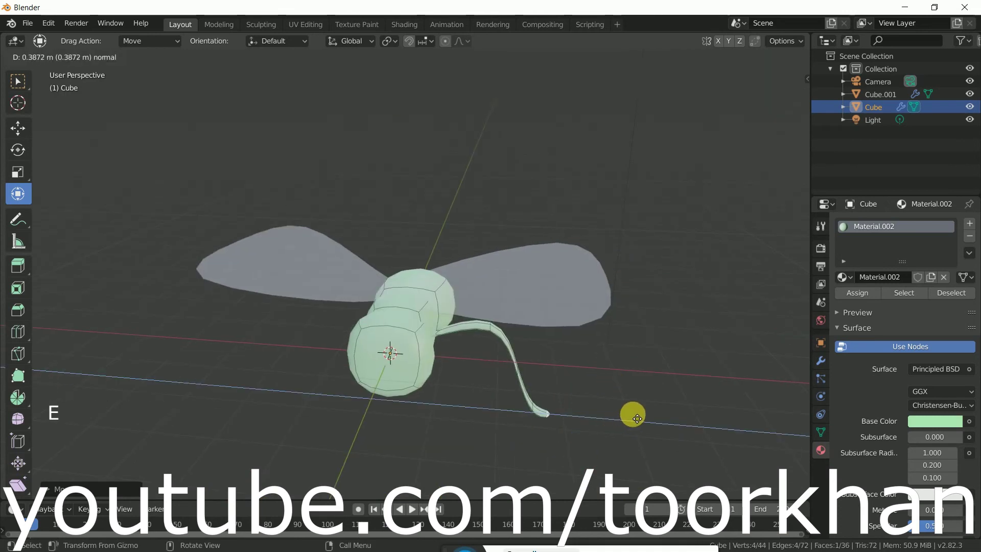
{"action": "left_click", "coordinate": [634, 409]}
{"action": "middle_click_drag", "start_coordinate": [634, 409], "coordinate": [540, 377]}
Select the whole leg, rotate it to hang under the body, and move it into place.
{"action": "key", "text": "ctrl+l"}
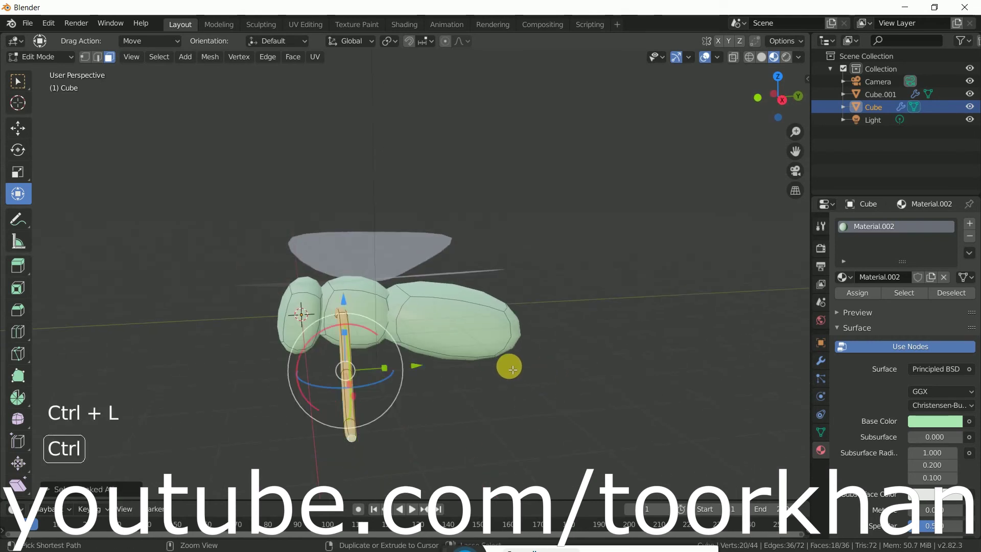
{"action": "left_click_drag", "start_coordinate": [398, 382], "coordinate": [375, 383]}
{"action": "double_click", "coordinate": [415, 366]}
{"action": "left_click_drag", "start_coordinate": [396, 370], "coordinate": [434, 366]}
{"action": "middle_click_drag", "start_coordinate": [434, 366], "coordinate": [504, 364]}
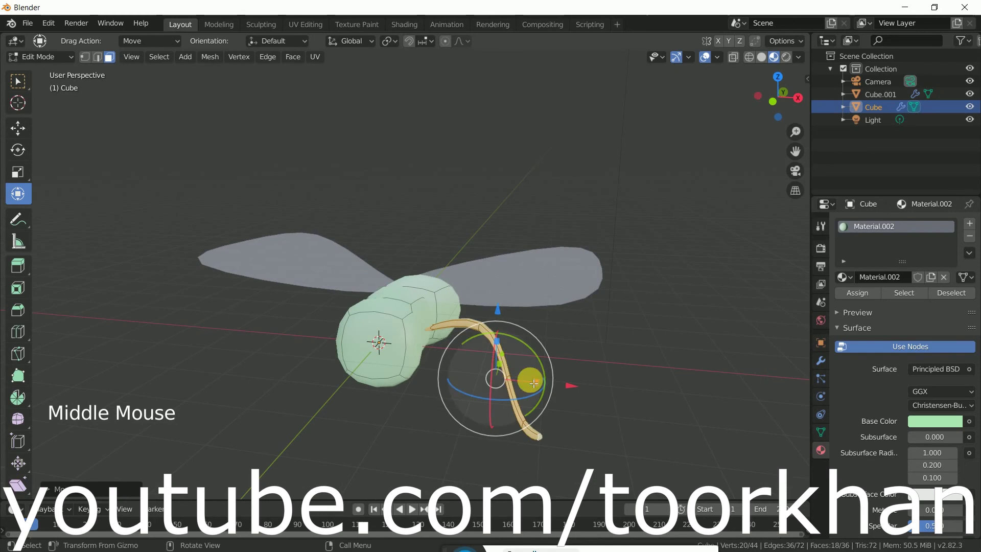
{"action": "left_click_drag", "start_coordinate": [573, 388], "coordinate": [554, 383]}
{"action": "mouse_move", "coordinate": [554, 383]}
{"action": "middle_mouse_down"}
{"action": "mouse_move", "coordinate": [556, 394]}
{"action": "mouse_move", "coordinate": [521, 372]}
{"action": "mouse_move", "coordinate": [455, 363]}
{"action": "mouse_move", "coordinate": [486, 383]}
{"action": "mouse_move", "coordinate": [541, 378]}
{"action": "middle_mouse_up"}
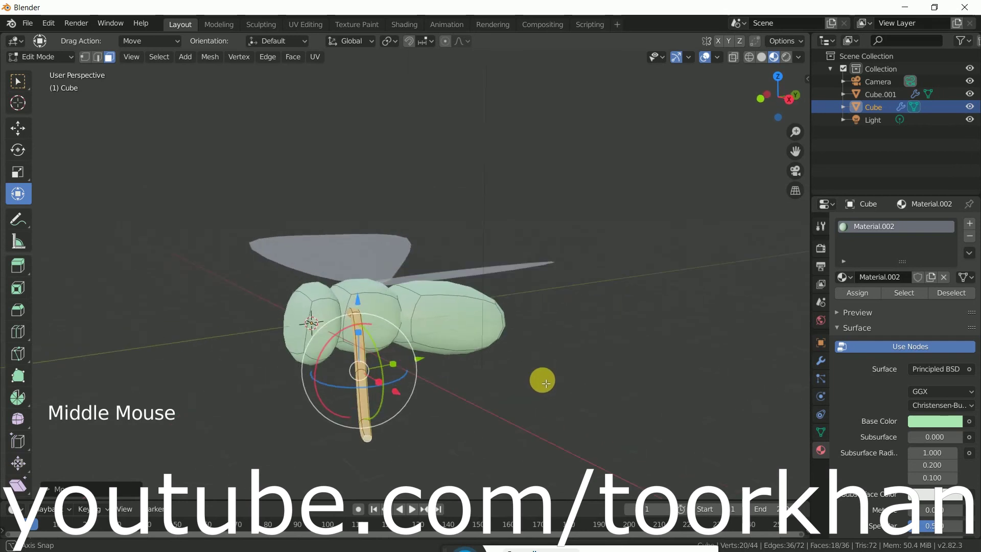
Duplicate the leg, moving the copy along the body and angling it slightly about Z.
{"action": "key", "text": "shift+d"}
{"action": "mouse_move", "coordinate": [445, 357]}
{"action": "left_mouse_down"}
{"action": "mouse_move", "coordinate": [430, 355]}
{"action": "mouse_move", "coordinate": [461, 361]}
{"action": "left_mouse_up"}
{"action": "middle_click_drag", "start_coordinate": [463, 361], "coordinate": [489, 406]}
{"action": "left_click_drag", "start_coordinate": [386, 387], "coordinate": [445, 371]}
Add another leg copy, sliding it along the body on the Y axis.
{"action": "key", "text": "shift+d"}
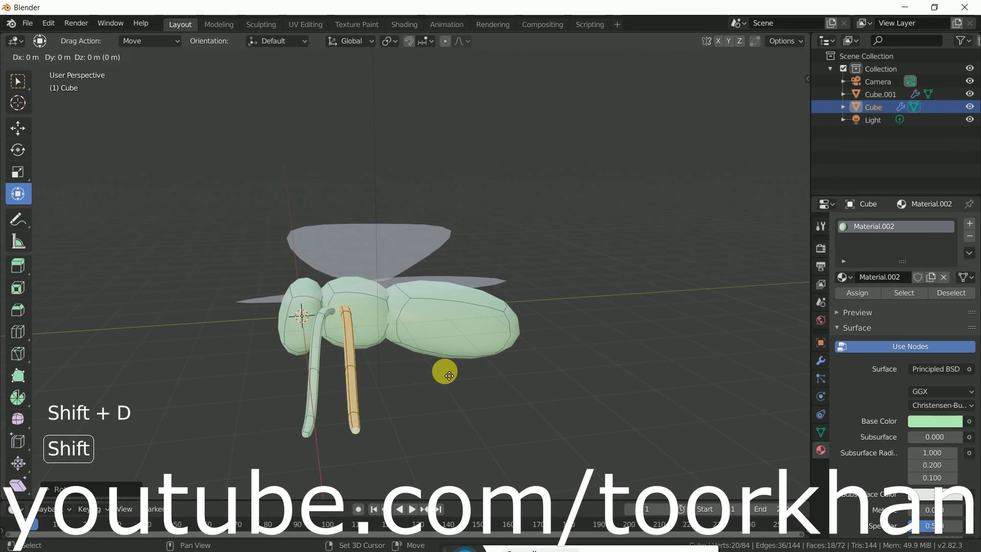
{"action": "left_click", "coordinate": [445, 369]}
{"action": "left_click_drag", "start_coordinate": [436, 357], "coordinate": [486, 350]}
{"action": "middle_click_drag", "start_coordinate": [486, 350], "coordinate": [428, 332]}
{"action": "left_click_drag", "start_coordinate": [378, 330], "coordinate": [396, 341]}
{"action": "middle_click_drag", "start_coordinate": [397, 342], "coordinate": [516, 375]}
{"action": "scroll", "coordinate": [516, 375], "scroll_direction": "up", "scroll_amount": 4}
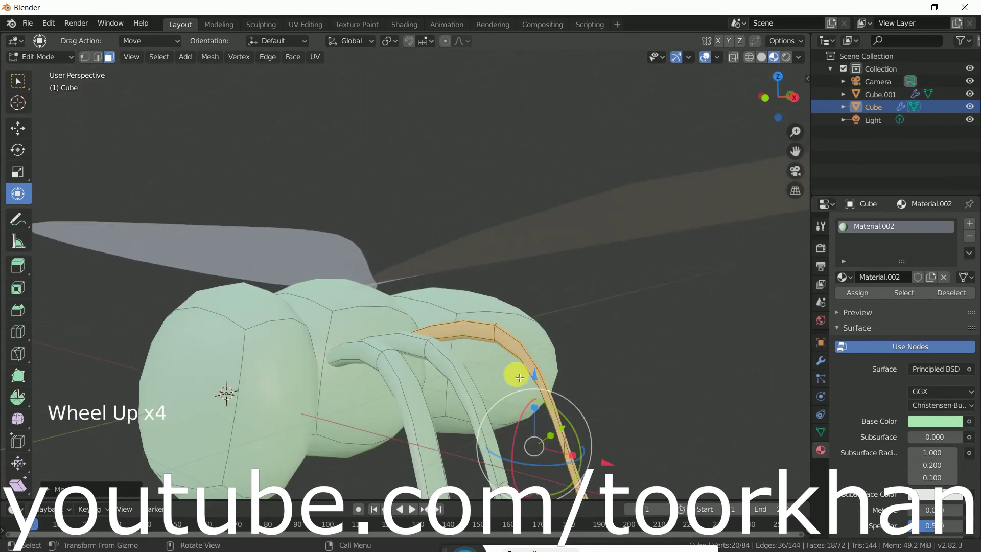
{"action": "key", "text": "shift"}
{"action": "middle_click_drag", "start_coordinate": [320, 298], "coordinate": [367, 351], "text": "shift"}
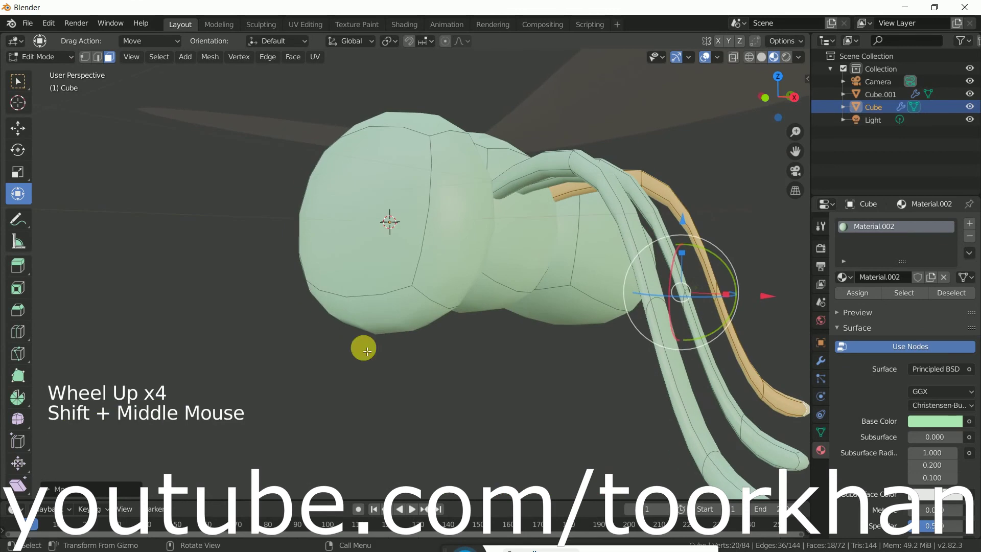
Duplicate the bottom face of the head, shrink it, and shift it up along Z.
{"action": "left_click", "coordinate": [378, 312]}
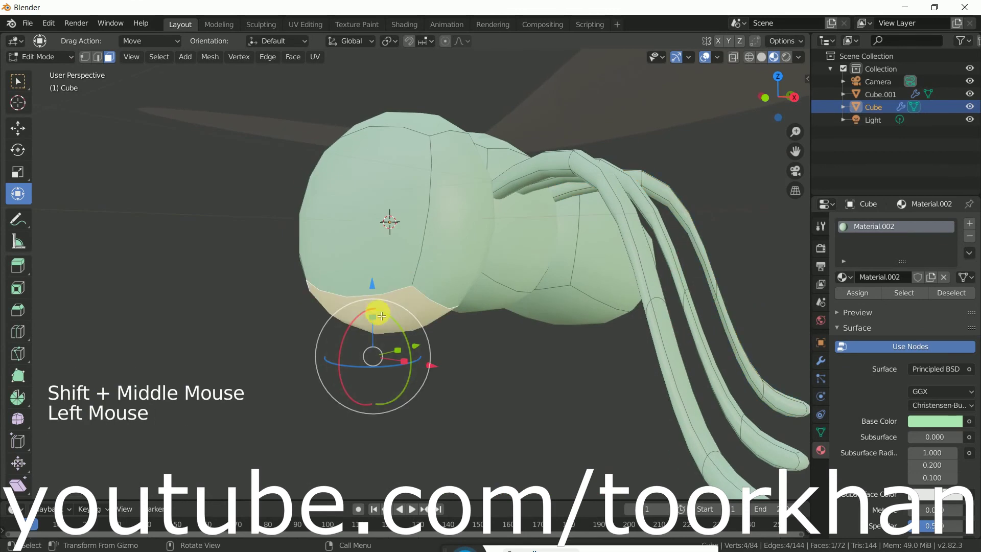
{"action": "key", "text": "shift"}
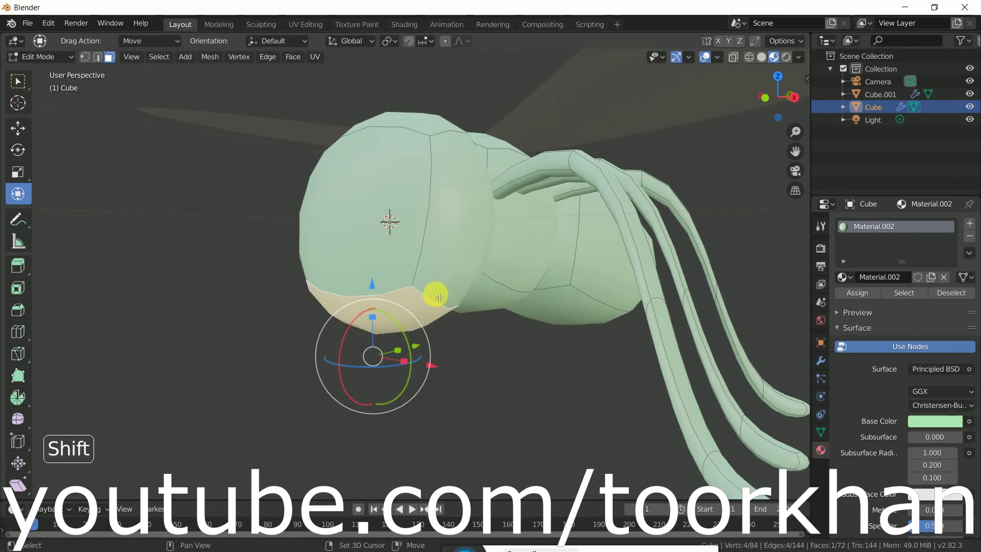
{"action": "key", "text": "shift+d"}
{"action": "left_click", "coordinate": [481, 366]}
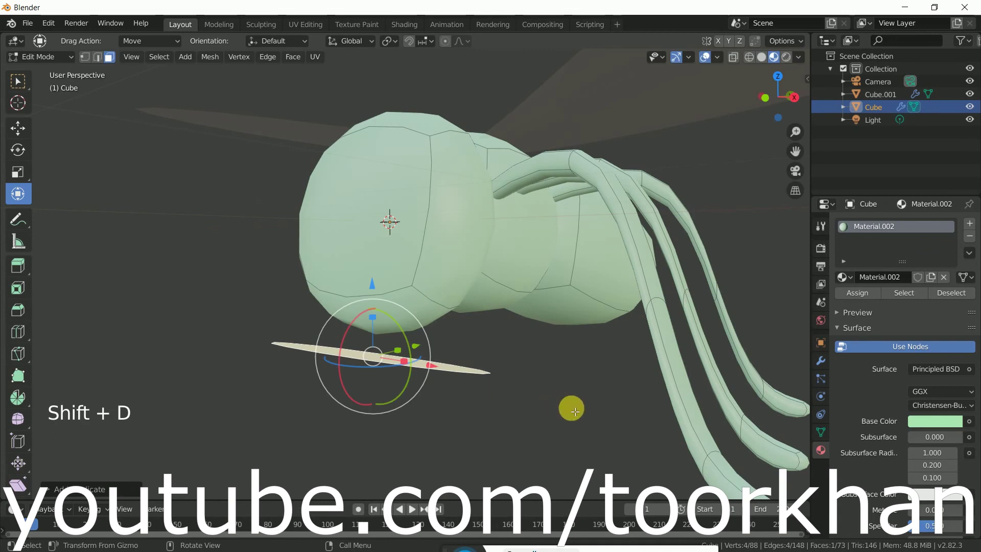
{"action": "key", "text": "s"}
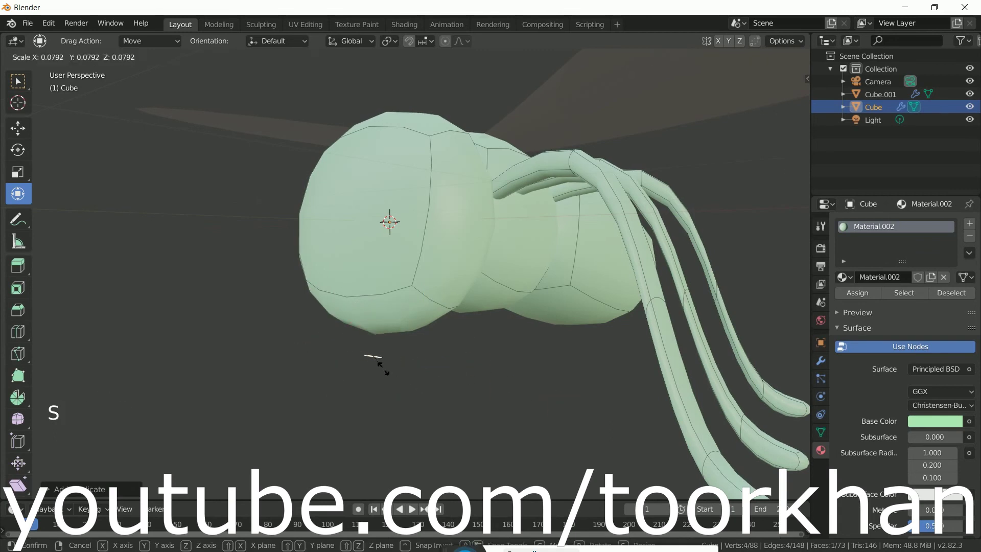
{"action": "left_click", "coordinate": [383, 368]}
{"action": "left_click_drag", "start_coordinate": [375, 291], "coordinate": [438, 357]}
{"action": "middle_click_drag", "start_coordinate": [438, 357], "coordinate": [469, 309]}
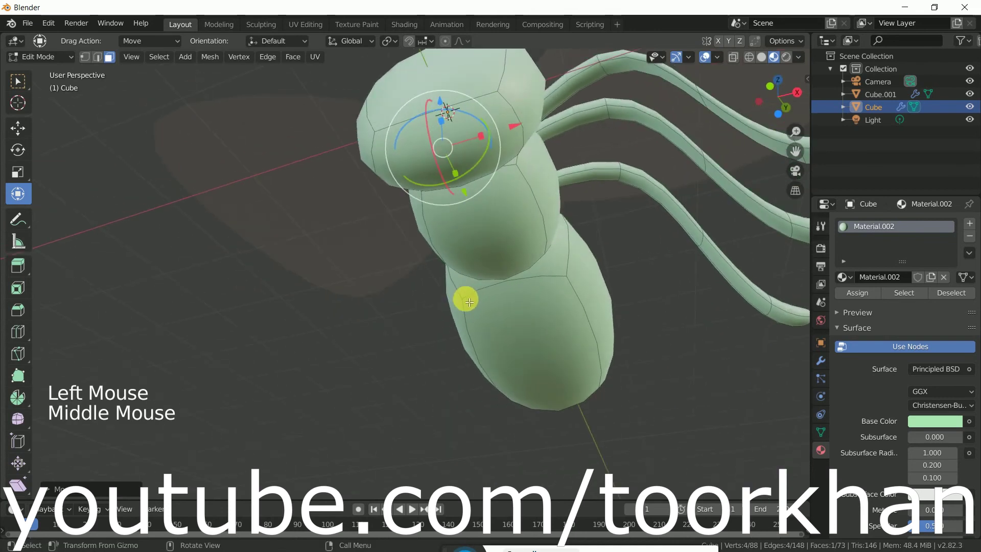
{"action": "left_click_drag", "start_coordinate": [511, 127], "coordinate": [586, 124]}
{"action": "middle_click_drag", "start_coordinate": [587, 125], "coordinate": [541, 209]}
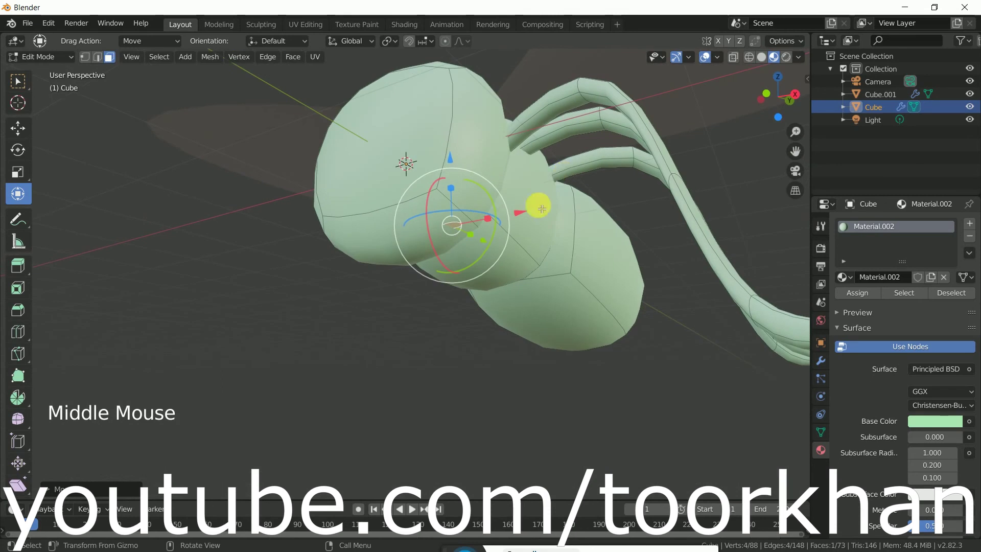
{"action": "left_click_drag", "start_coordinate": [463, 167], "coordinate": [465, 192]}
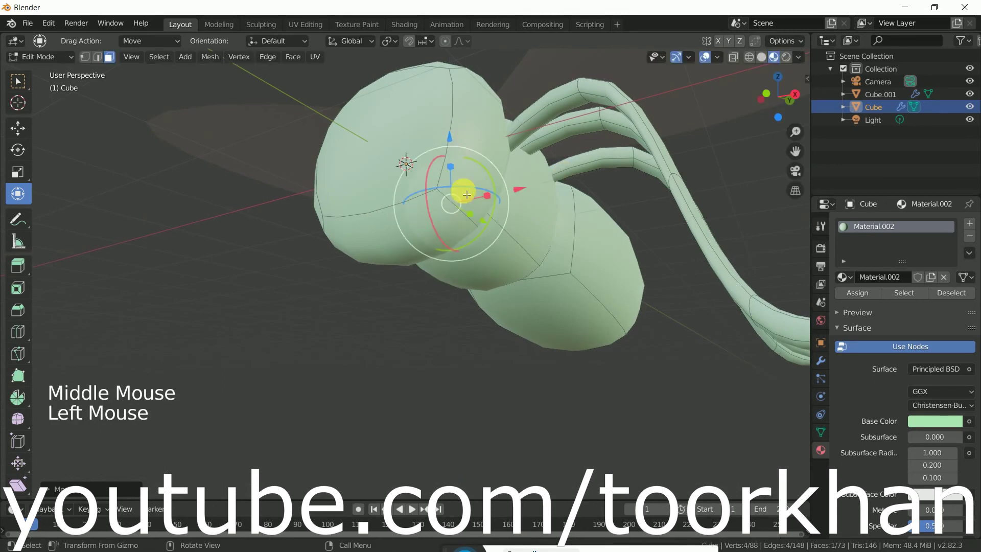
Extrude the face twice, bend the tip along X, then raise and stretch the mandible along Z.
{"action": "key", "text": "e"}
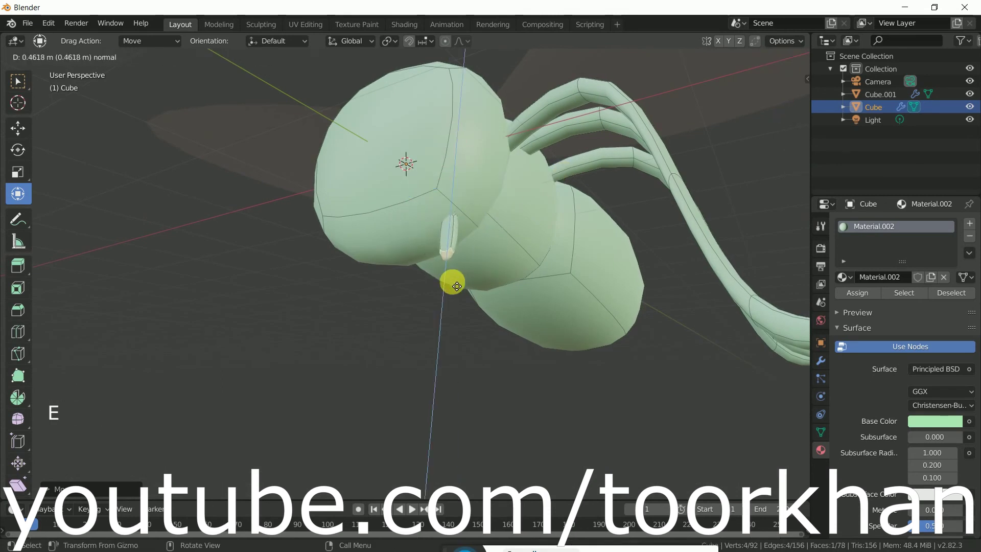
{"action": "left_click", "coordinate": [455, 287]}
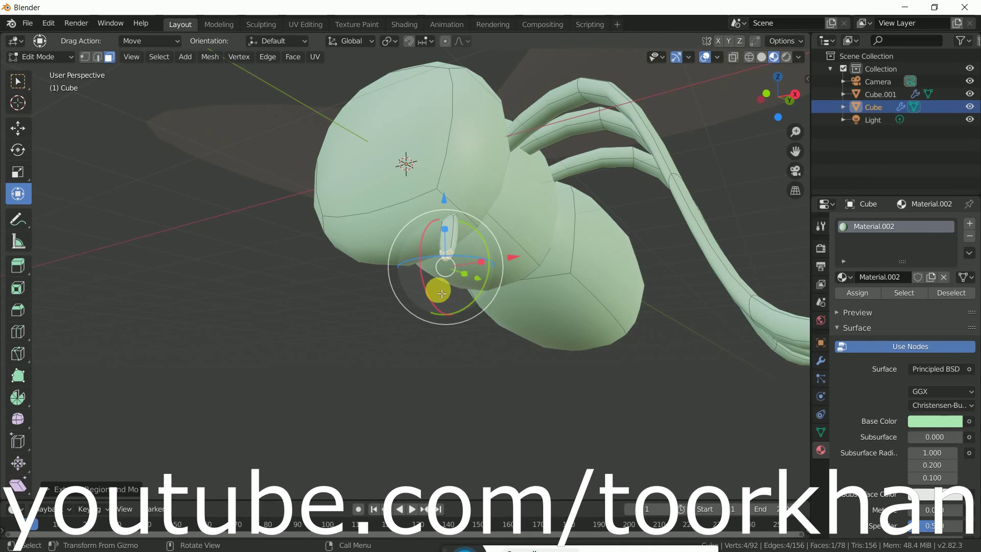
{"action": "key", "text": "e"}
{"action": "left_click", "coordinate": [440, 311]}
{"action": "left_click_drag", "start_coordinate": [511, 279], "coordinate": [468, 280]}
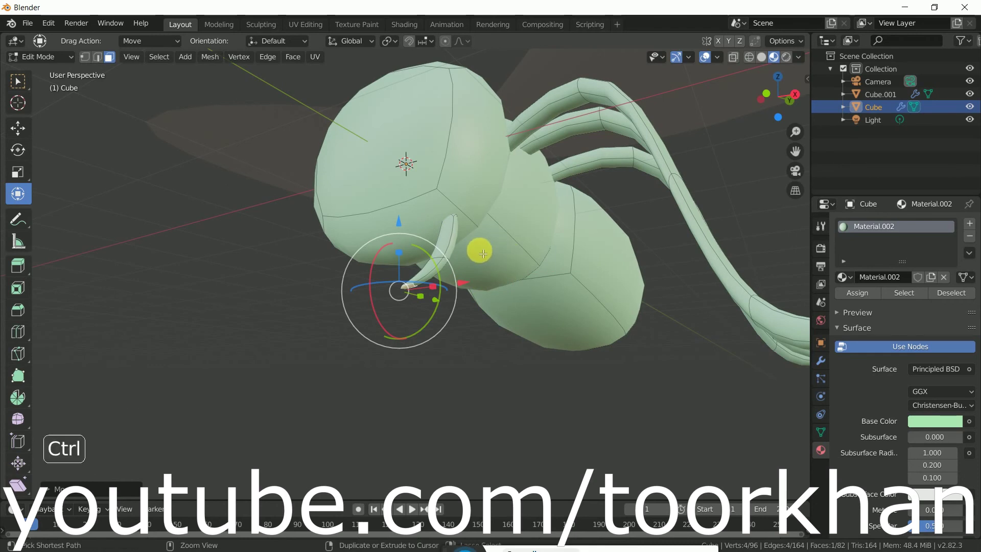
{"action": "key", "text": "ctrl+l"}
{"action": "middle_click_drag", "start_coordinate": [450, 221], "coordinate": [532, 269]}
{"action": "left_click_drag", "start_coordinate": [545, 323], "coordinate": [541, 307]}
{"action": "left_click_drag", "start_coordinate": [556, 353], "coordinate": [541, 308]}
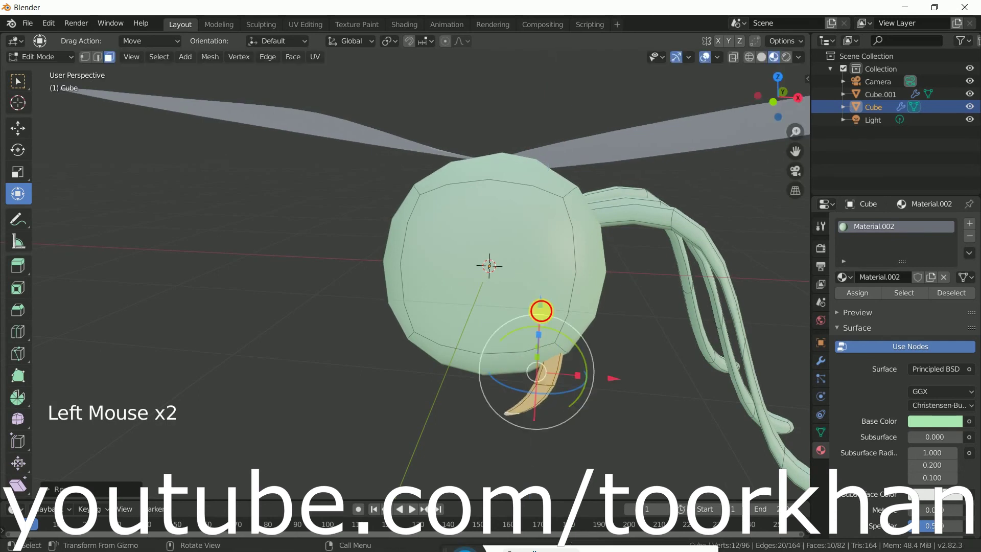
Duplicate the mandible, select the whole copy, and rotate it about Z to mirror the first.
{"action": "key", "text": "shift+d"}
{"action": "right_click", "coordinate": [615, 401]}
{"action": "left_click", "coordinate": [538, 373]}
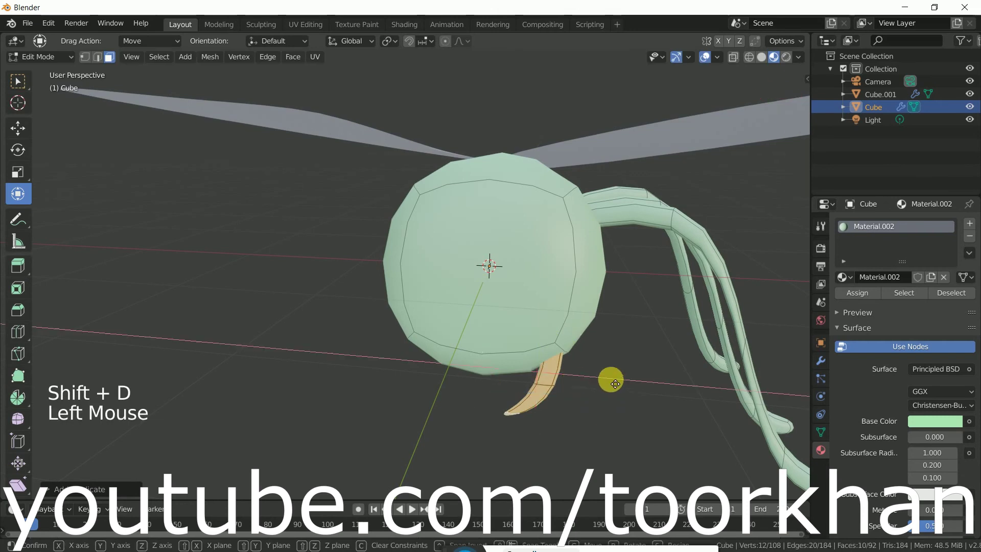
{"action": "left_click", "coordinate": [433, 393]}
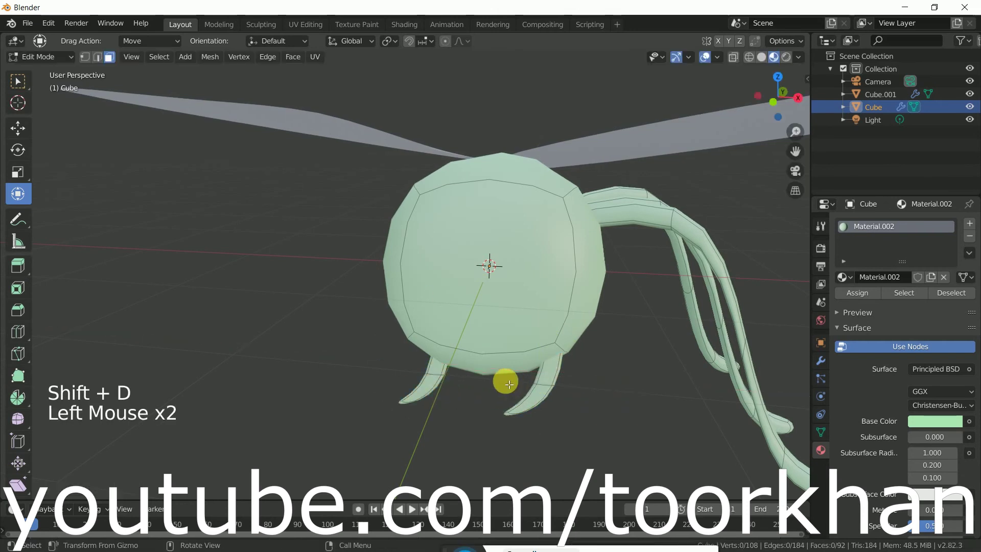
{"action": "left_click", "coordinate": [440, 378]}
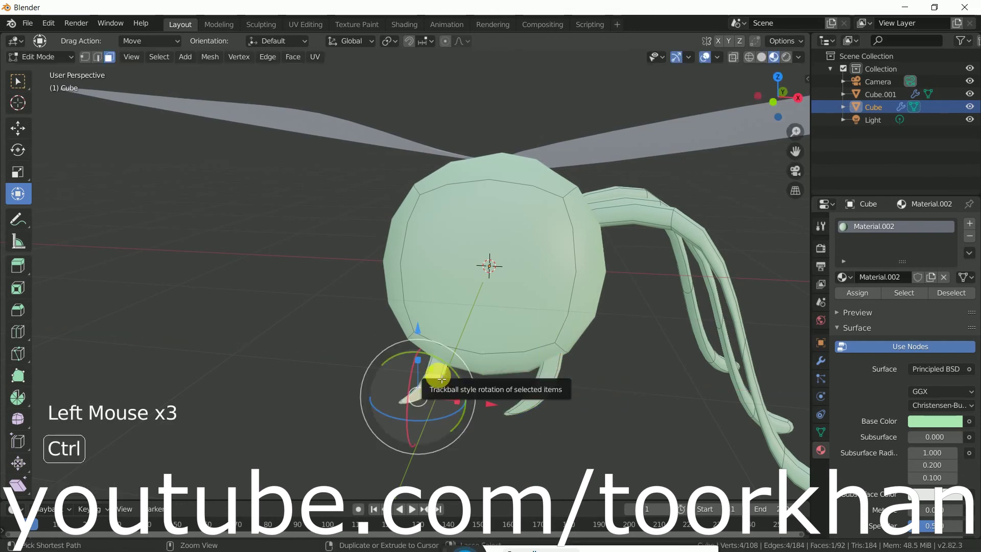
{"action": "key", "text": "ctrl+l"}
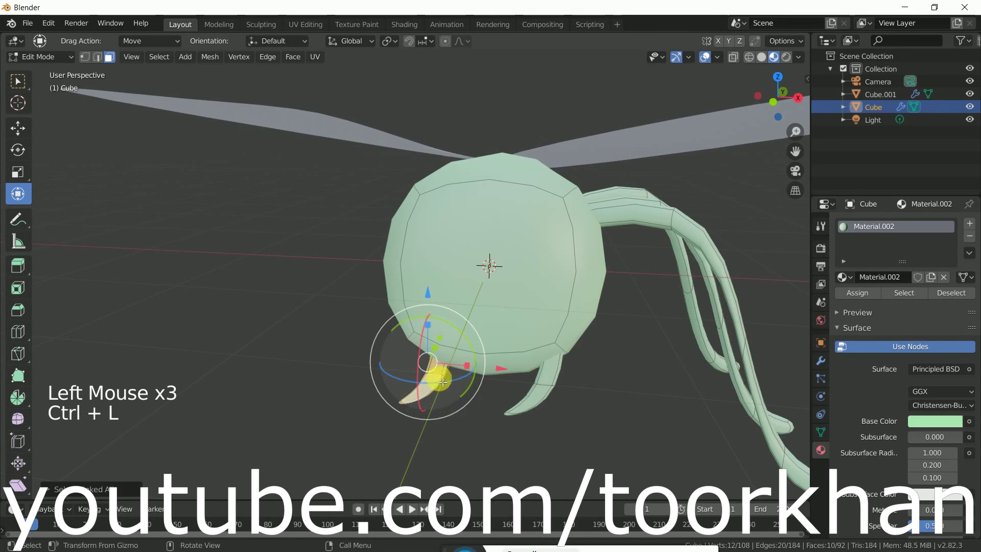
{"action": "middle_click_drag", "start_coordinate": [472, 421], "coordinate": [508, 308]}
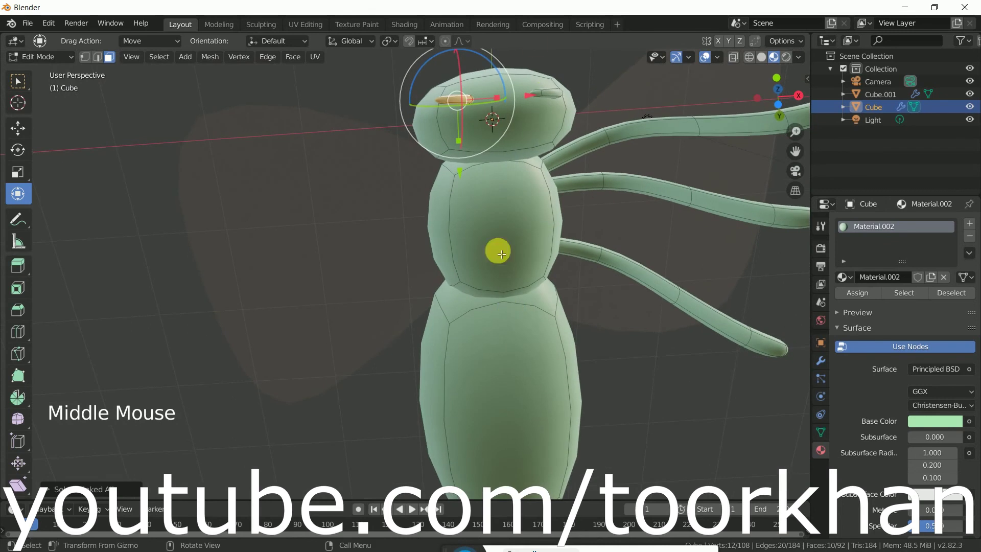
{"action": "left_click_drag", "start_coordinate": [498, 68], "coordinate": [466, 173]}
{"action": "left_click_drag", "start_coordinate": [393, 170], "coordinate": [396, 171]}
{"action": "middle_click_drag", "start_coordinate": [396, 170], "coordinate": [552, 262]}
Slide the copied mandible into place under the head and tilt it slightly about X.
{"action": "left_click", "coordinate": [549, 281]}
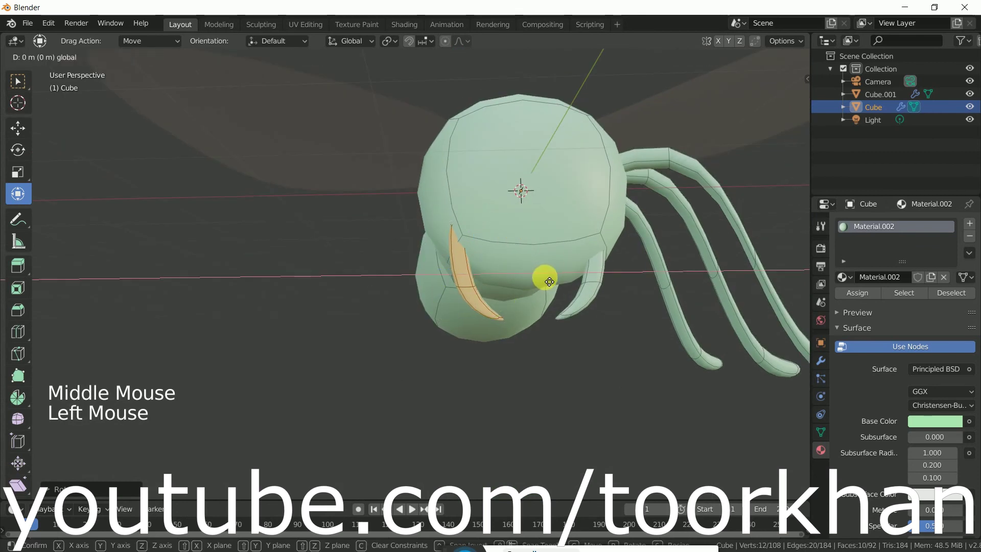
{"action": "left_click_drag", "start_coordinate": [549, 282], "coordinate": [556, 279]}
{"action": "mouse_move", "coordinate": [587, 243]}
{"action": "middle_mouse_down"}
{"action": "mouse_move", "coordinate": [580, 278]}
{"action": "mouse_move", "coordinate": [606, 254]}
{"action": "mouse_move", "coordinate": [587, 239]}
{"action": "middle_mouse_up"}
{"action": "scroll", "coordinate": [584, 249], "scroll_direction": "down", "scroll_amount": 3}
{"action": "left_click_drag", "start_coordinate": [449, 238], "coordinate": [468, 260]}
{"action": "middle_click_drag", "start_coordinate": [469, 260], "coordinate": [572, 256]}
{"action": "left_click_drag", "start_coordinate": [530, 336], "coordinate": [539, 323]}
{"action": "middle_click_drag", "start_coordinate": [539, 323], "coordinate": [507, 297]}
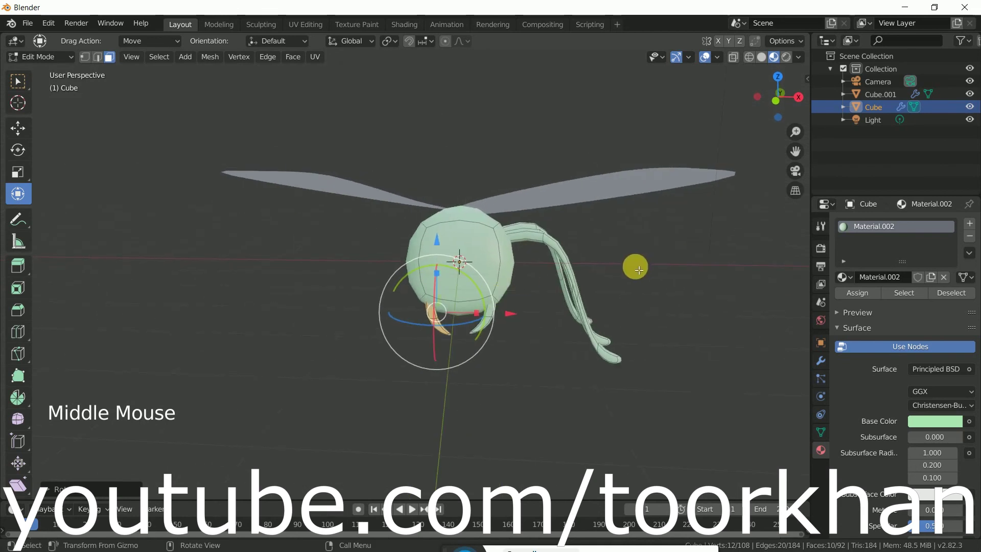
Select a whole leg, duplicate it, and move the copy across the body.
{"action": "middle_click_drag", "start_coordinate": [639, 270], "coordinate": [600, 269]}
{"action": "left_click", "coordinate": [519, 262]}
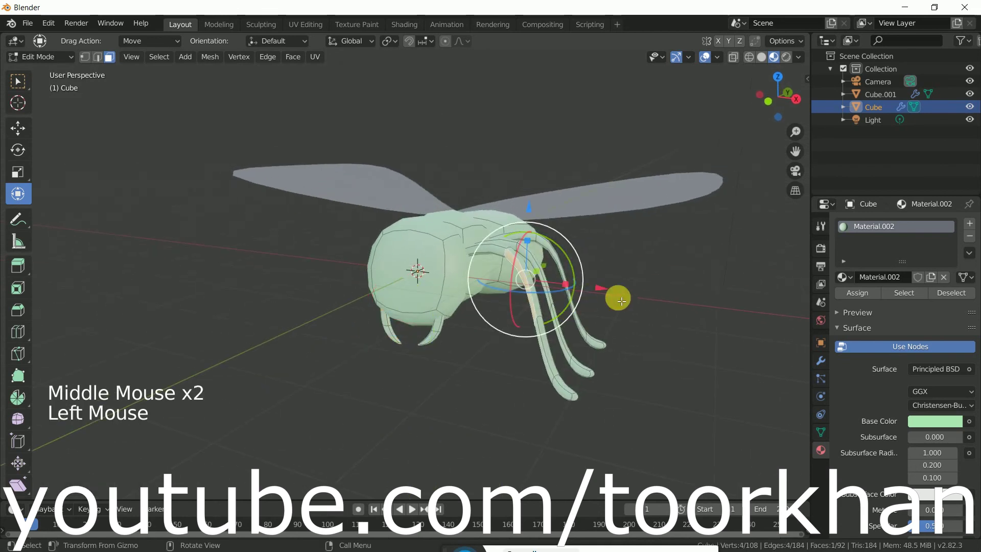
{"action": "key", "text": "ctrl+l"}
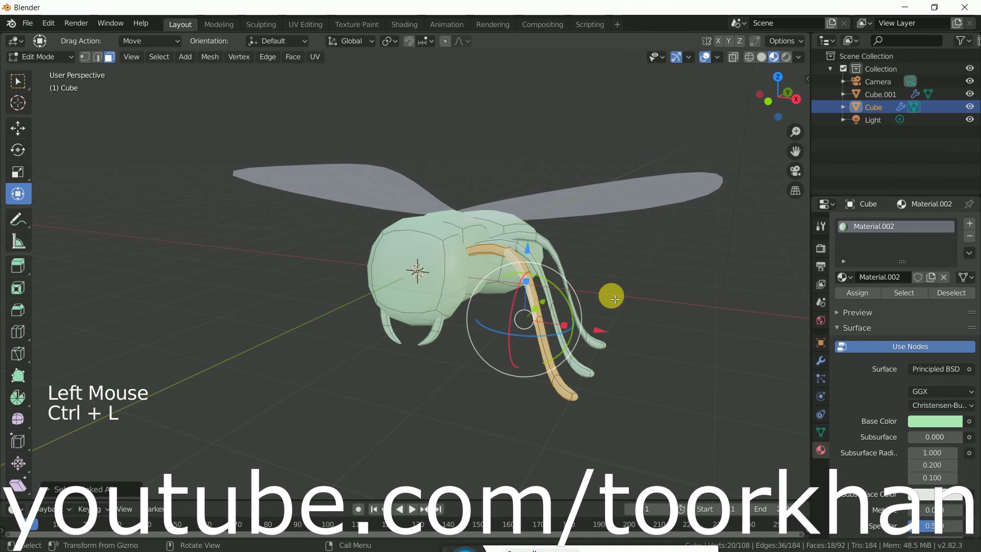
{"action": "key", "text": "shift+d"}
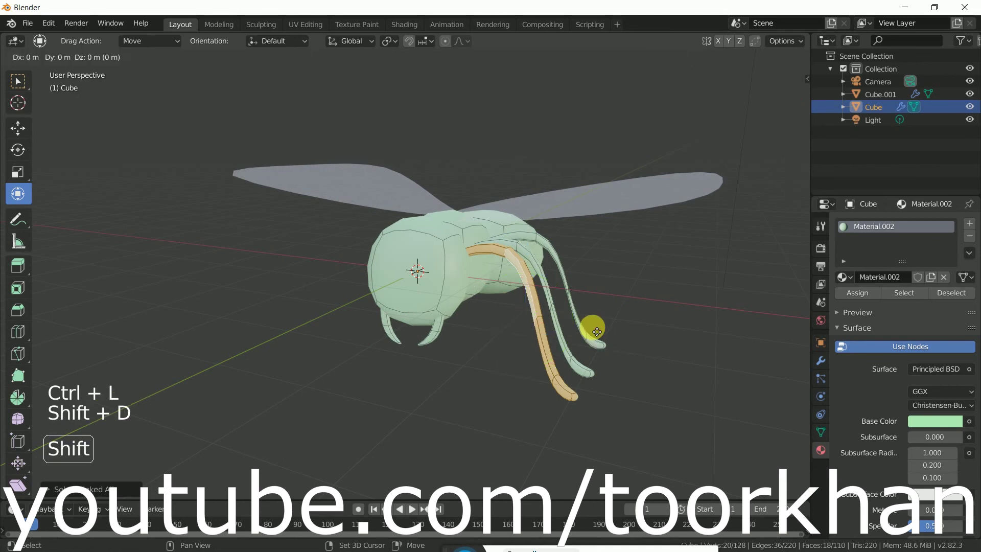
{"action": "left_click", "coordinate": [600, 376]}
{"action": "middle_click_drag", "start_coordinate": [600, 375], "coordinate": [631, 335]}
{"action": "left_click_drag", "start_coordinate": [614, 332], "coordinate": [437, 332]}
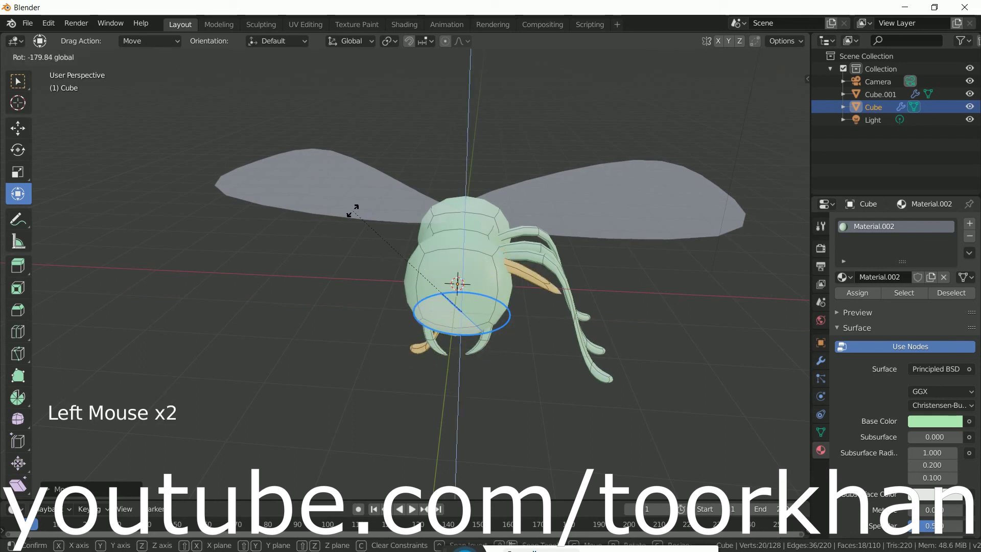
Turn the copied leg about 180° about Z and position it along the body's other side.
{"action": "left_click_drag", "start_coordinate": [360, 240], "coordinate": [378, 266]}
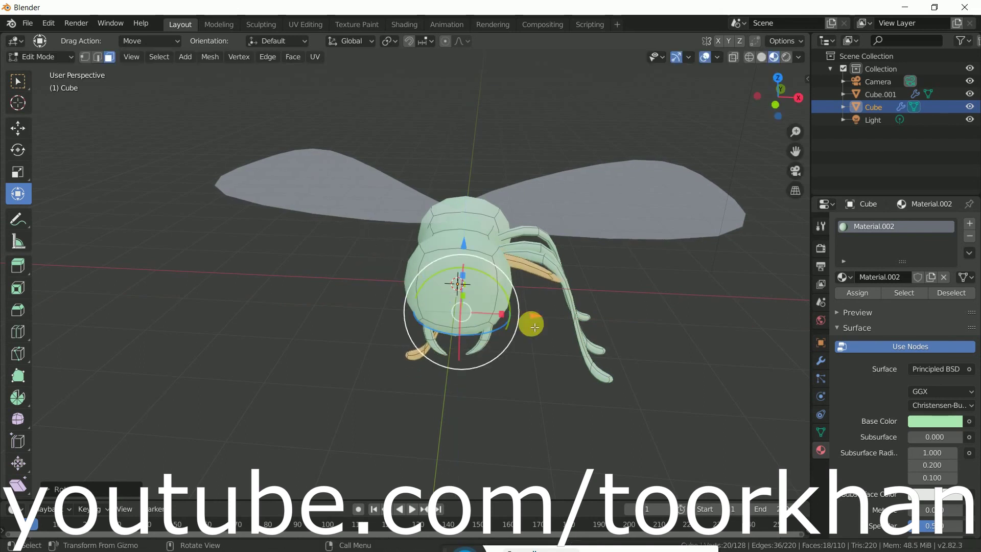
{"action": "left_click_drag", "start_coordinate": [527, 319], "coordinate": [445, 302]}
{"action": "middle_click_drag", "start_coordinate": [497, 388], "coordinate": [576, 362]}
{"action": "mouse_move", "coordinate": [397, 290]}
{"action": "left_mouse_down"}
{"action": "mouse_move", "coordinate": [382, 296]}
{"action": "mouse_move", "coordinate": [400, 307]}
{"action": "left_mouse_up"}
{"action": "left_click_drag", "start_coordinate": [466, 322], "coordinate": [423, 318]}
{"action": "left_click_drag", "start_coordinate": [367, 290], "coordinate": [390, 305]}
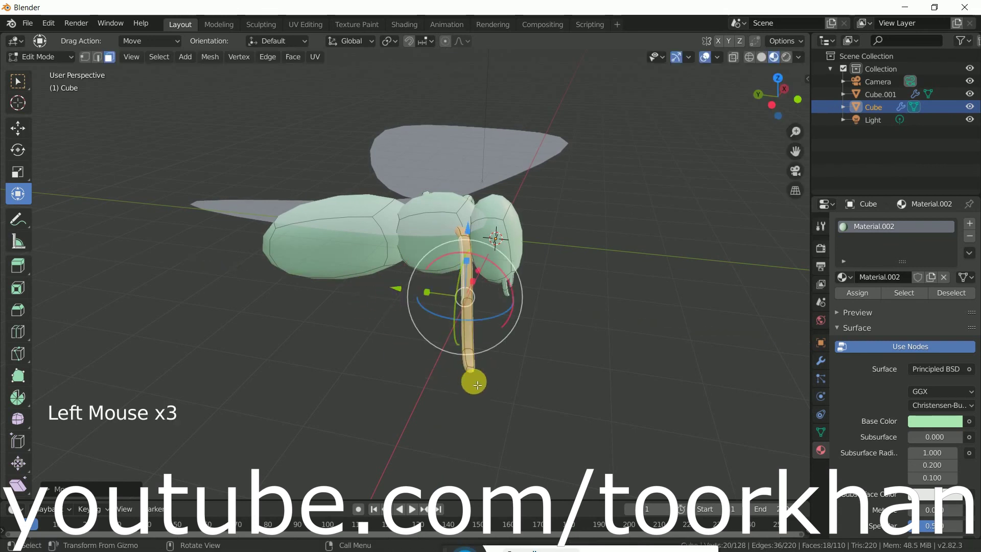
Make two more leg copies spaced along Y, angling the first slightly about Z.
{"action": "key", "text": "shift+d"}
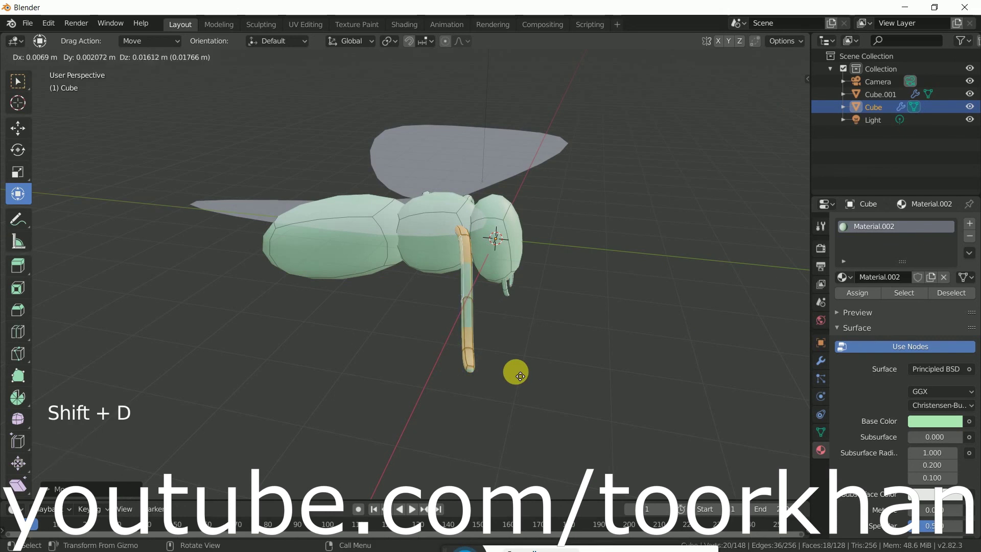
{"action": "left_click_drag", "start_coordinate": [397, 295], "coordinate": [378, 295]}
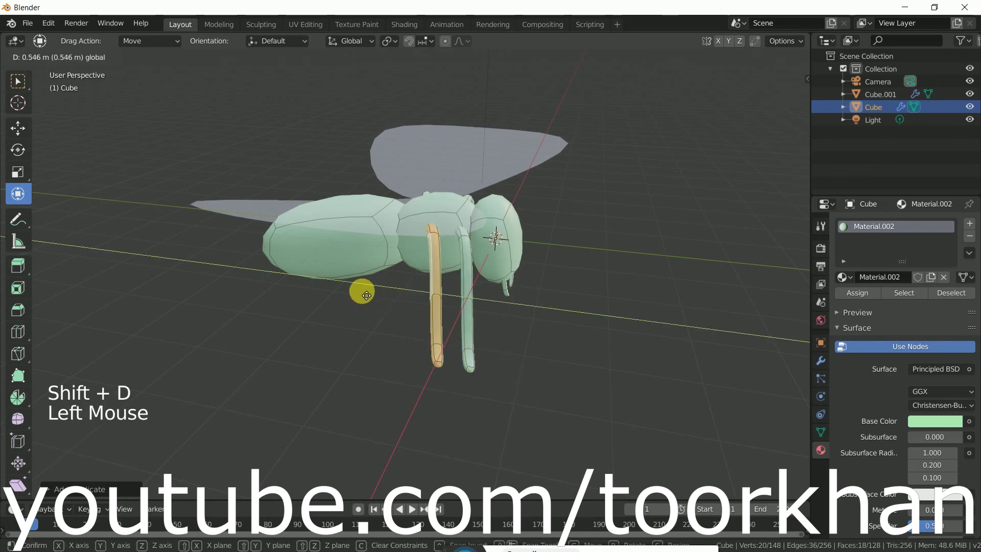
{"action": "left_click", "coordinate": [365, 295]}
{"action": "mouse_move", "coordinate": [440, 311]}
{"action": "left_mouse_down"}
{"action": "mouse_move", "coordinate": [450, 310]}
{"action": "mouse_move", "coordinate": [438, 309]}
{"action": "left_mouse_up"}
{"action": "mouse_move", "coordinate": [366, 286]}
{"action": "left_mouse_down"}
{"action": "mouse_move", "coordinate": [357, 284]}
{"action": "mouse_move", "coordinate": [363, 291]}
{"action": "left_mouse_up"}
{"action": "key", "text": "shift+d"}
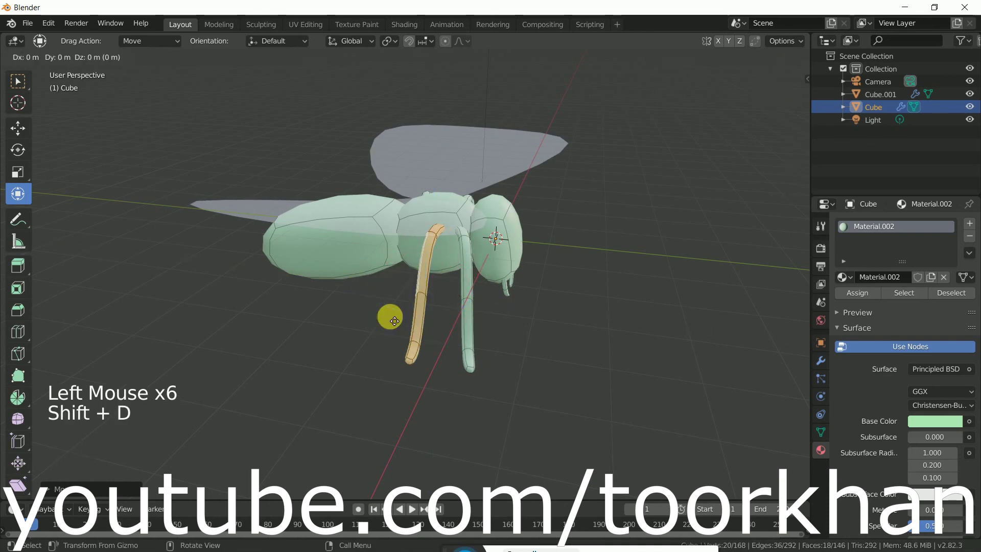
{"action": "right_click", "coordinate": [390, 317]}
{"action": "left_click_drag", "start_coordinate": [352, 283], "coordinate": [309, 284]}
{"action": "middle_click_drag", "start_coordinate": [460, 358], "coordinate": [624, 400]}
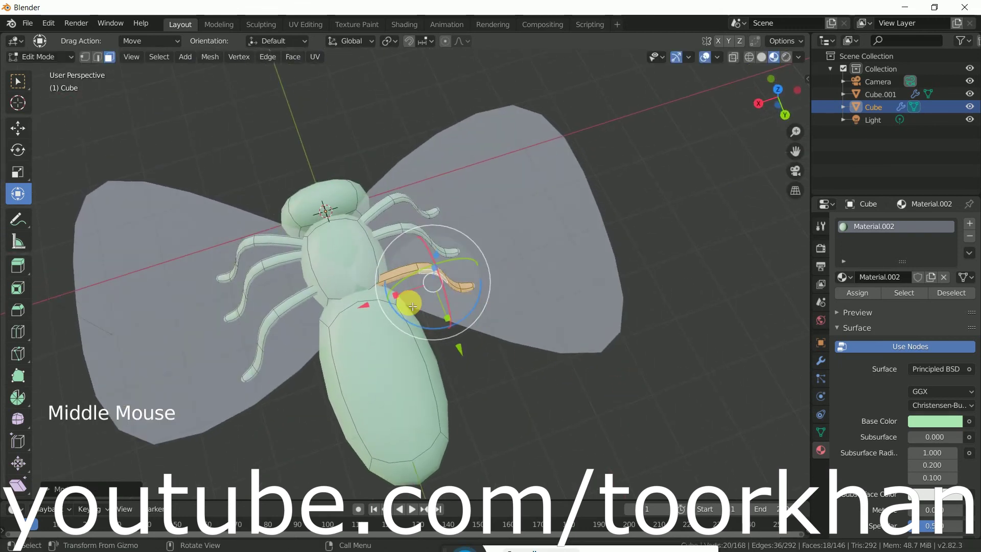
Select one copied leg with Ctrl+L, rotate it slightly, then deselect and review the model.
{"action": "left_click", "coordinate": [370, 309]}
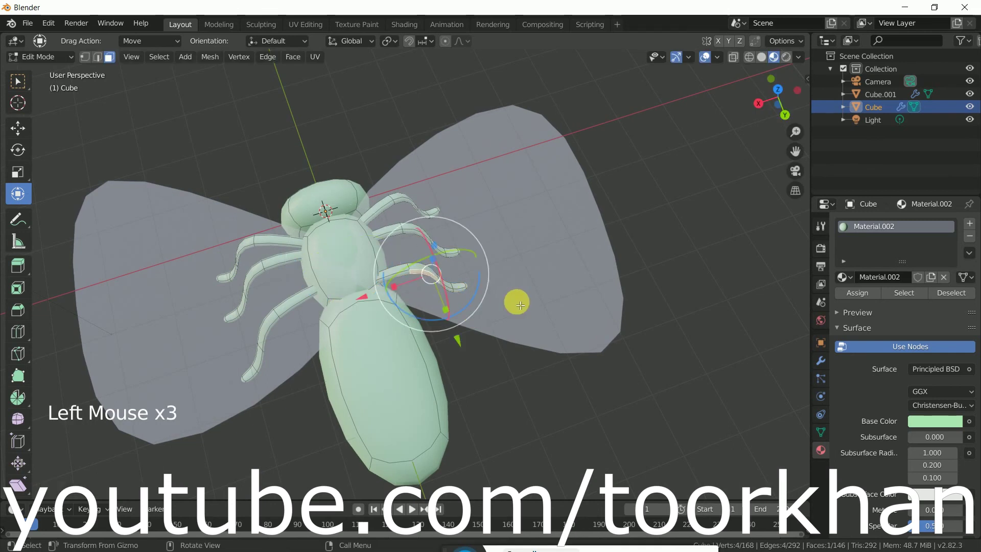
{"action": "key", "text": "ctrl+l"}
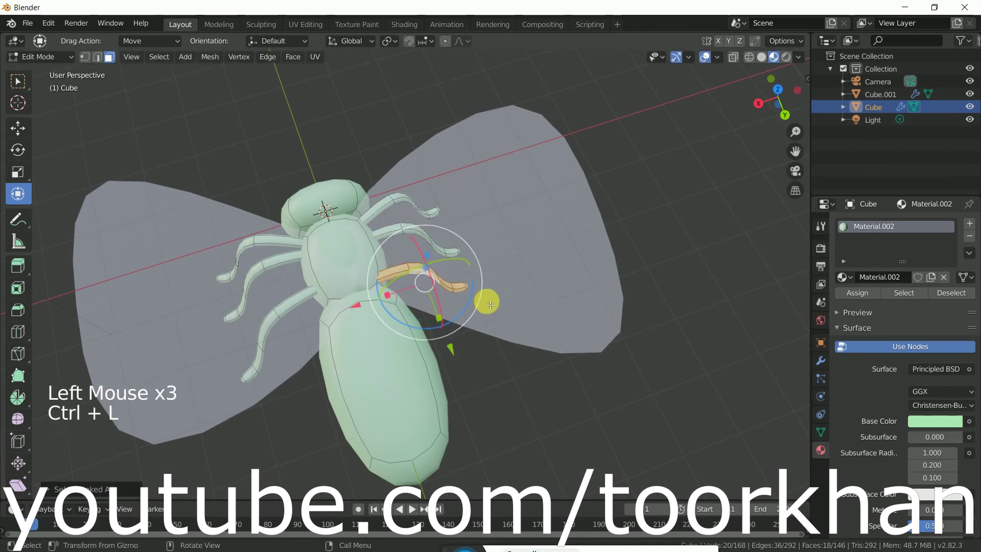
{"action": "left_click_drag", "start_coordinate": [467, 312], "coordinate": [511, 317]}
{"action": "middle_click_drag", "start_coordinate": [510, 317], "coordinate": [471, 282]}
{"action": "middle_click_drag", "start_coordinate": [430, 231], "coordinate": [541, 182]}
{"action": "left_click", "coordinate": [566, 155]}
{"action": "middle_click_drag", "start_coordinate": [617, 240], "coordinate": [630, 197]}
{"action": "middle_click_drag", "start_coordinate": [624, 252], "coordinate": [508, 267]}
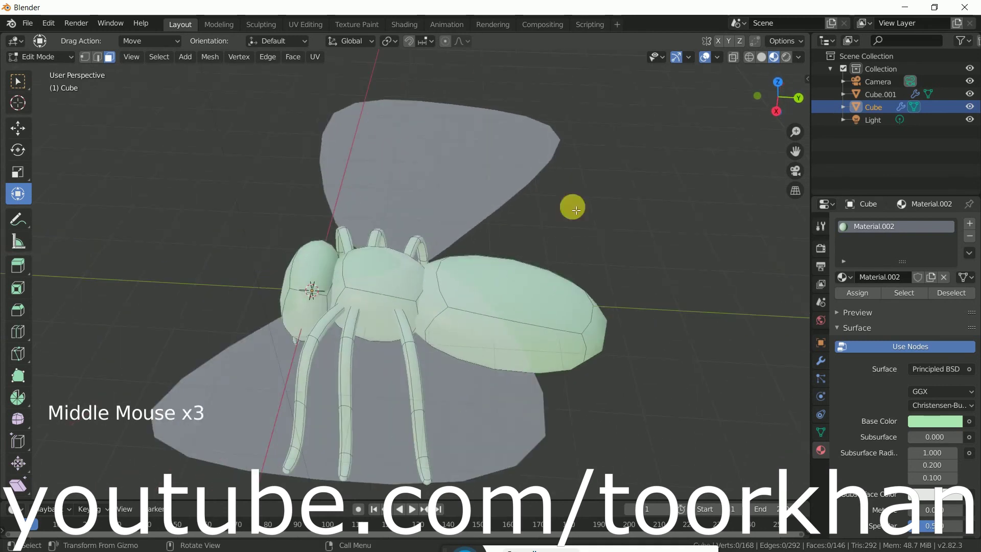